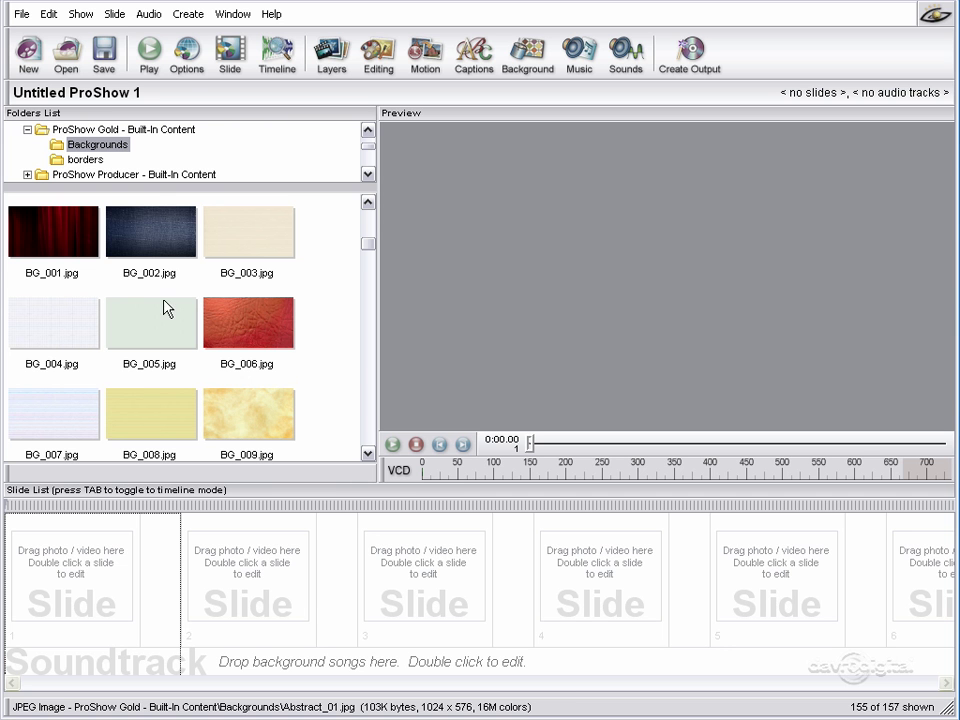
- Check the File menu for downloadable extra content packs
left_click(17, 20)
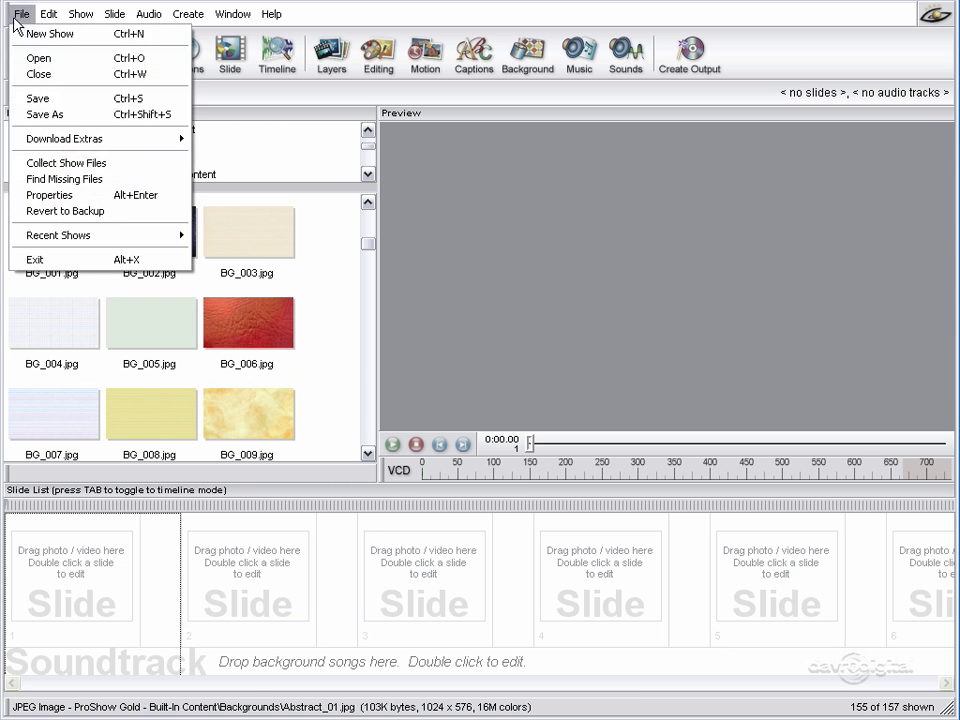
mouse_move(63, 146)
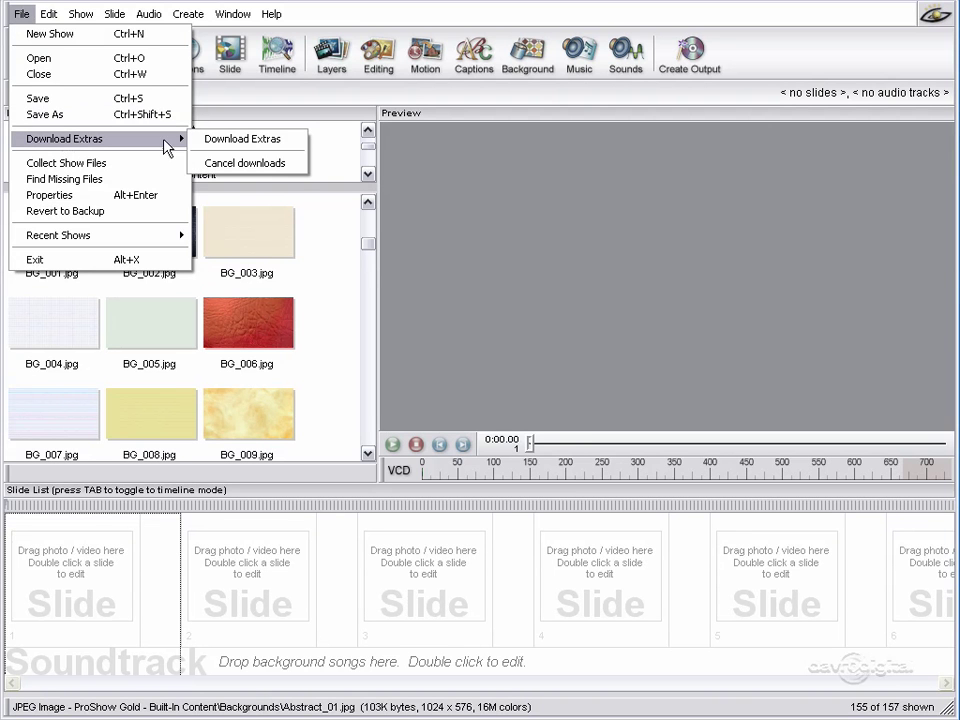
left_click(243, 142)
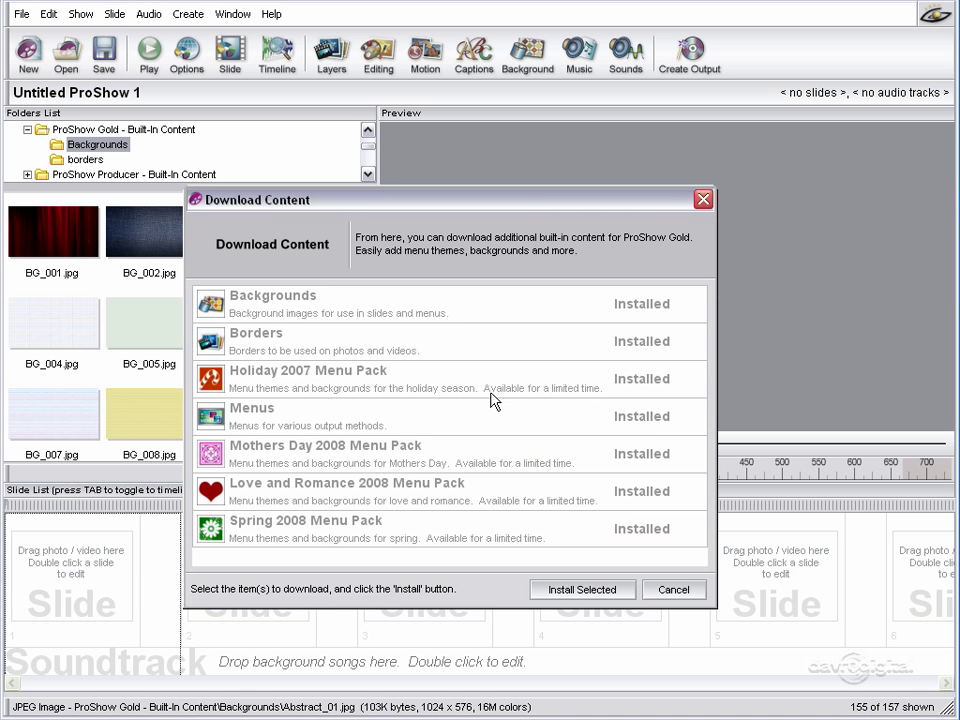
- Select the Backgrounds, Borders, Holiday 2007 and Menus packs, then close the window without installing
left_click(447, 321)
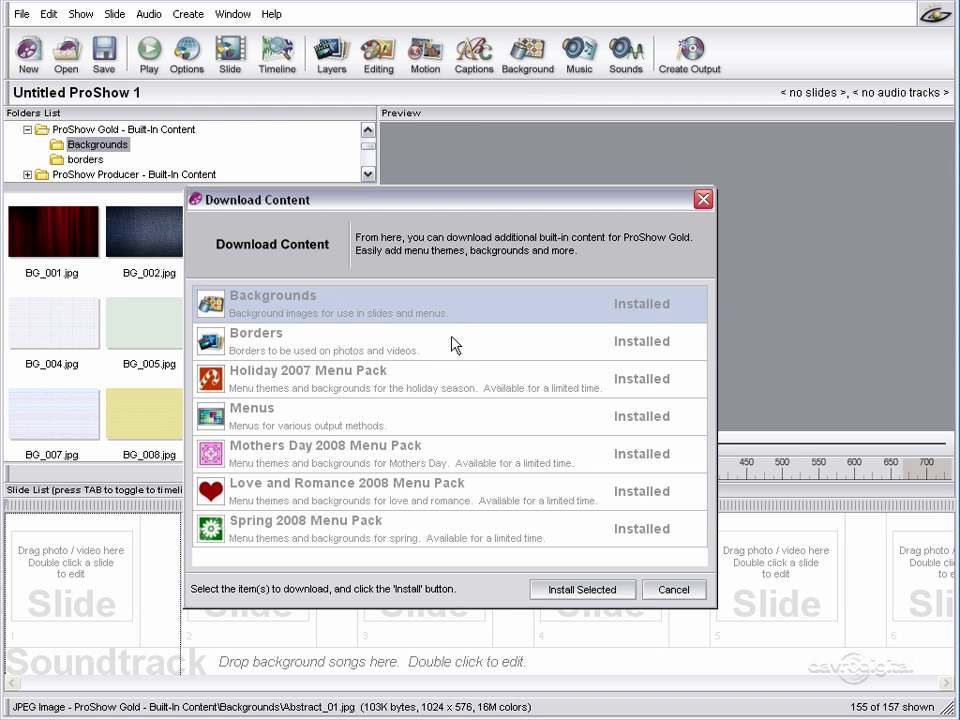
left_click_drag(446, 349, 468, 466)
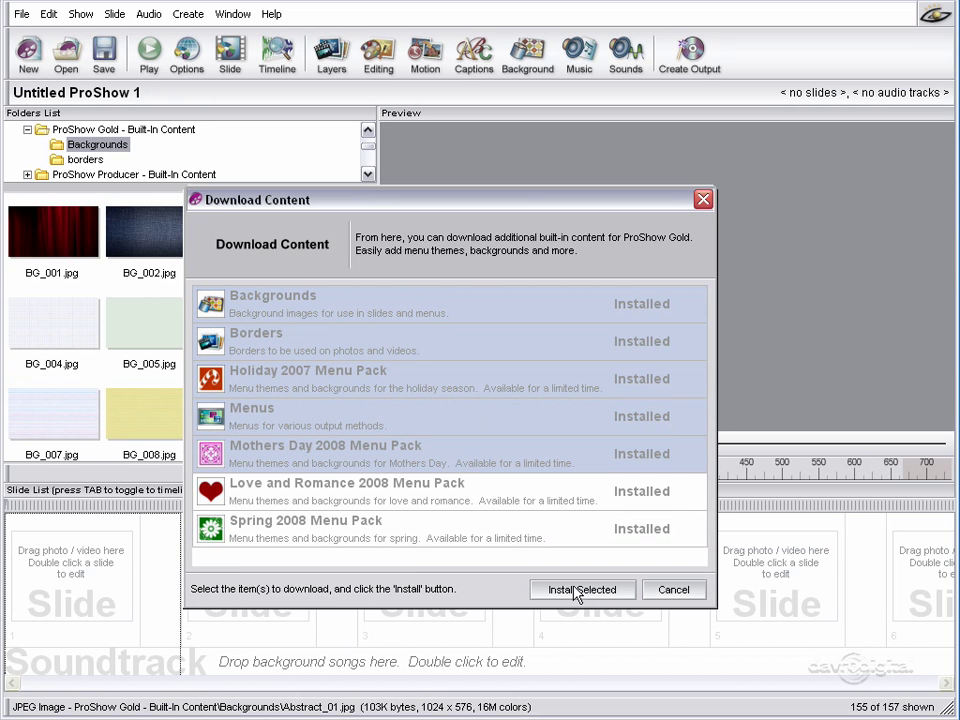
left_click(675, 590)
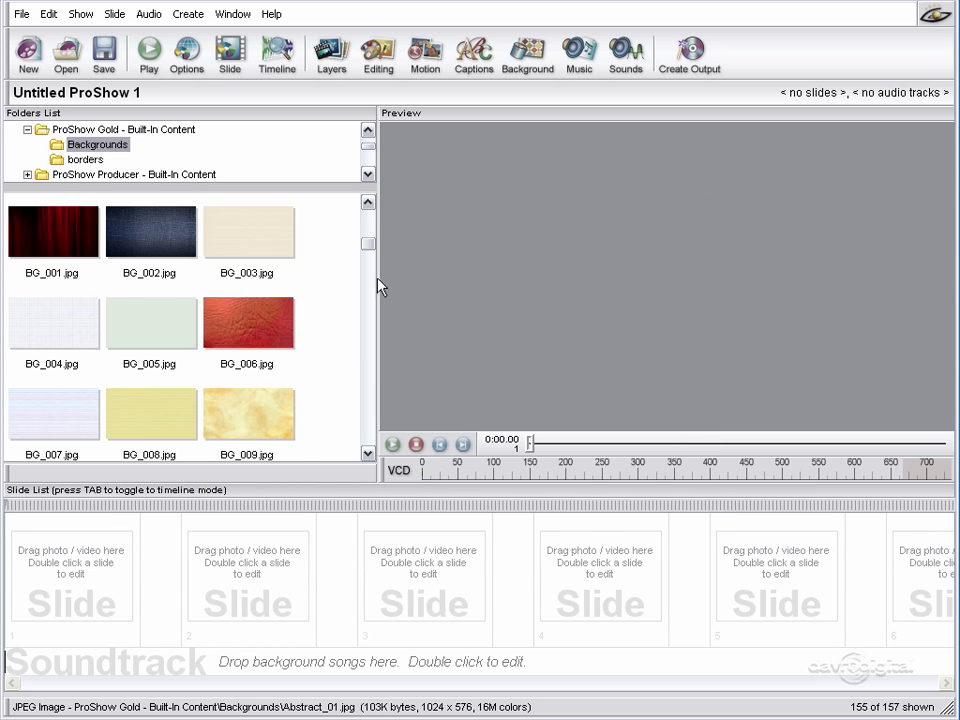
mouse_move(369, 245)
left_mouse_down()
mouse_move(370, 221)
mouse_move(368, 429)
mouse_move(369, 237)
left_mouse_up()
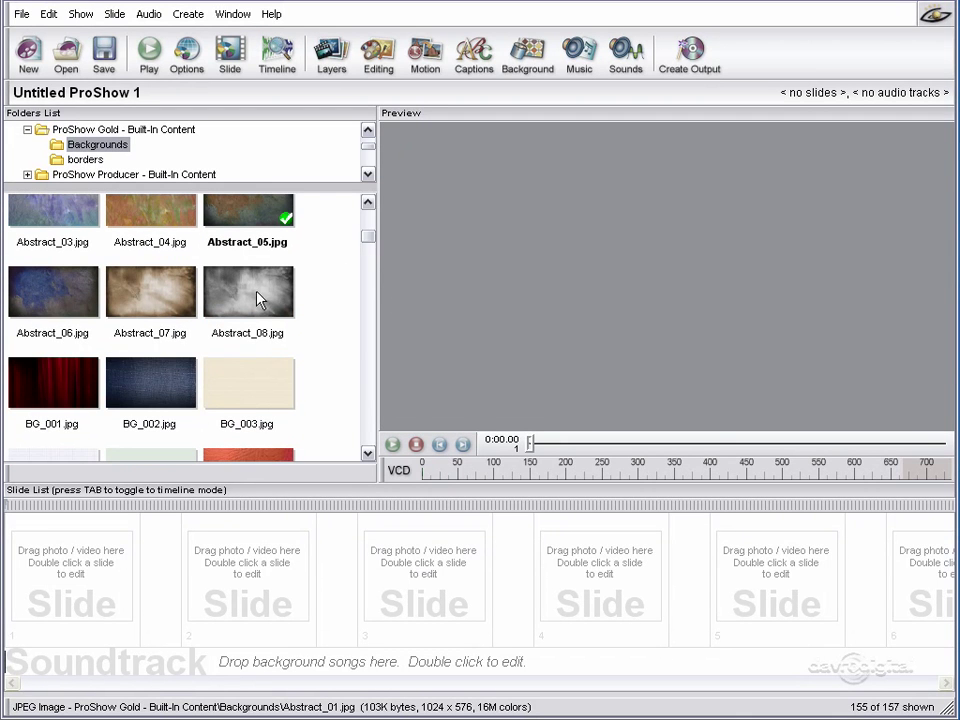
- Insert a blank slide into slot 1, making the show one 0:06.00 slide
left_click(56, 606)
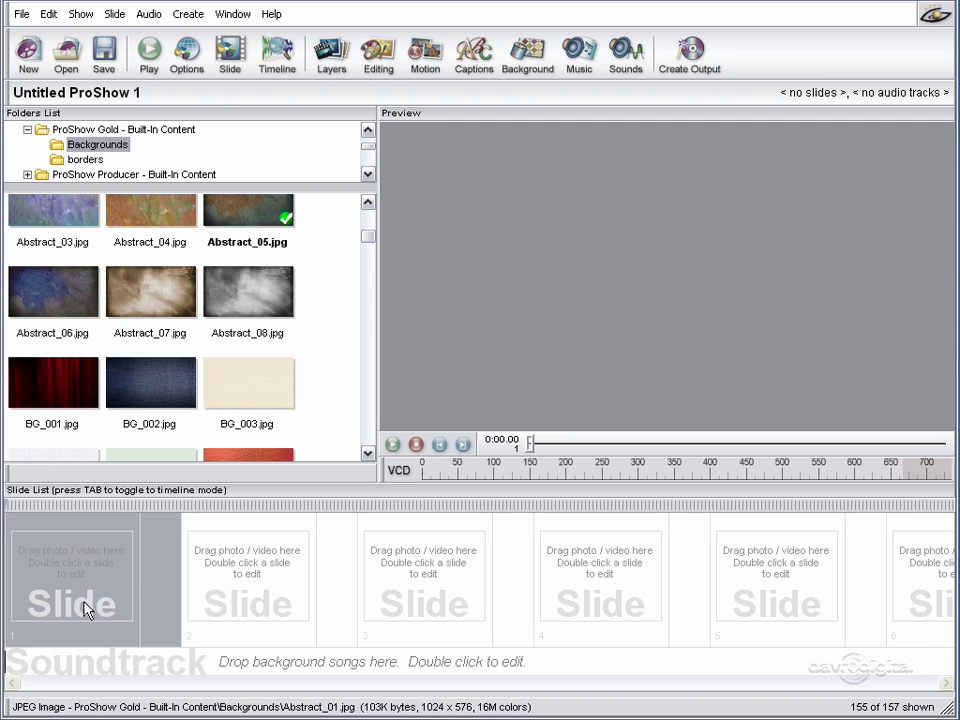
right_click(80, 586)
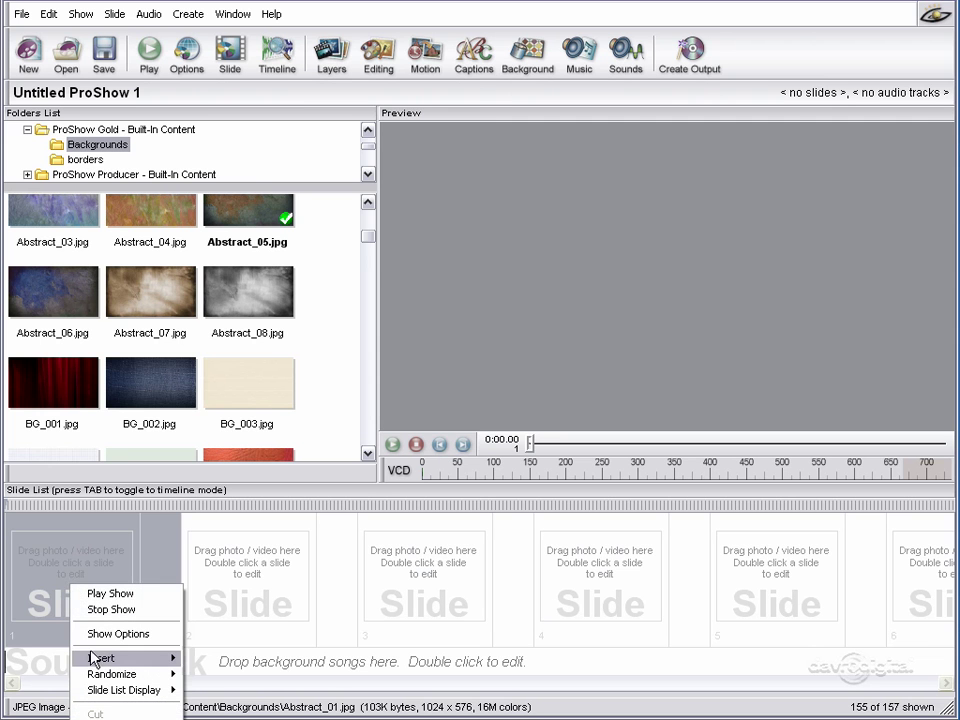
mouse_move(96, 662)
left_click(205, 660)
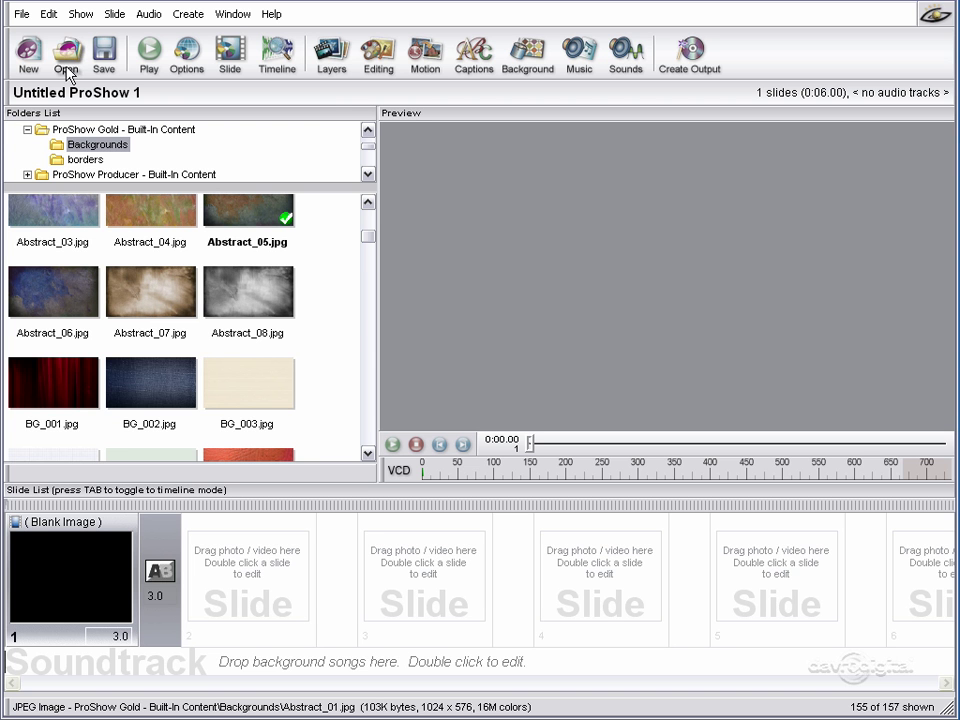
- Open the Show Background settings and keep black as the solid colour
left_click(86, 16)
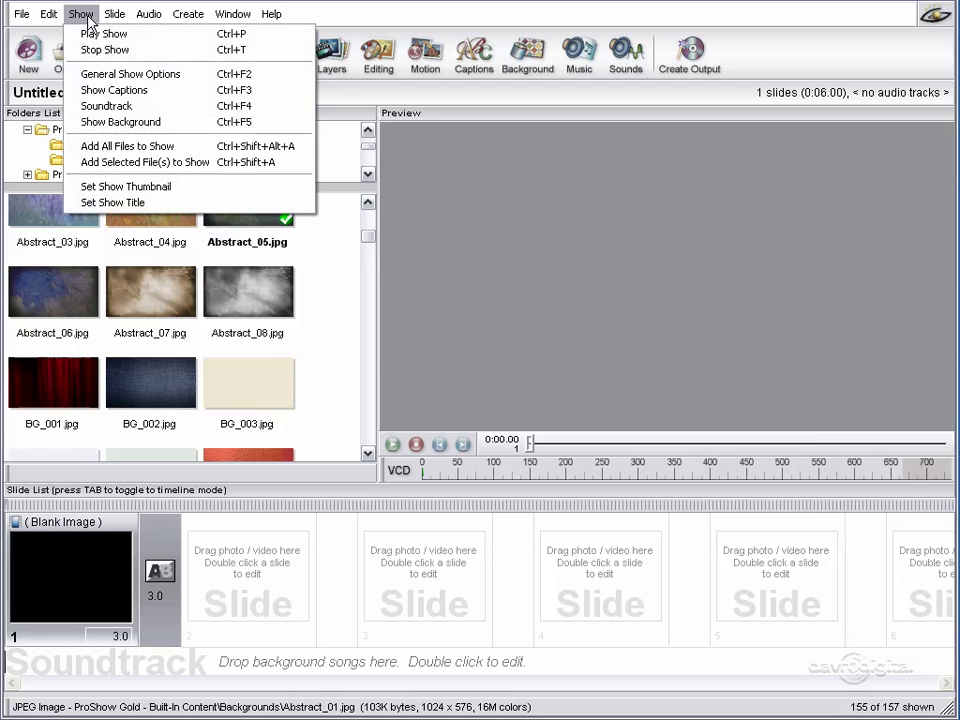
left_click(108, 121)
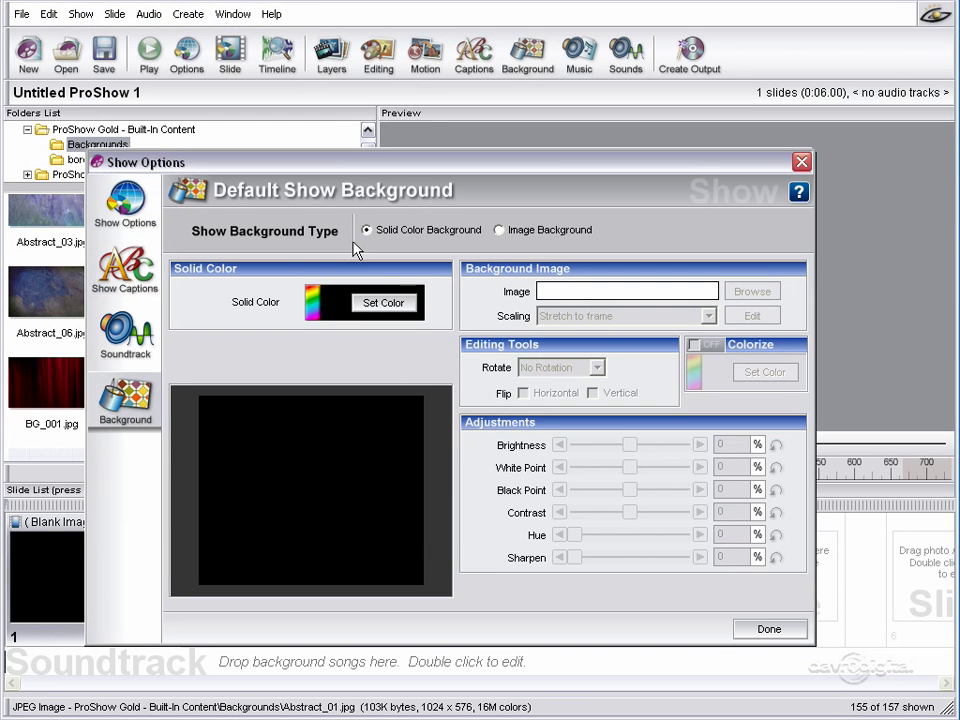
left_click(383, 303)
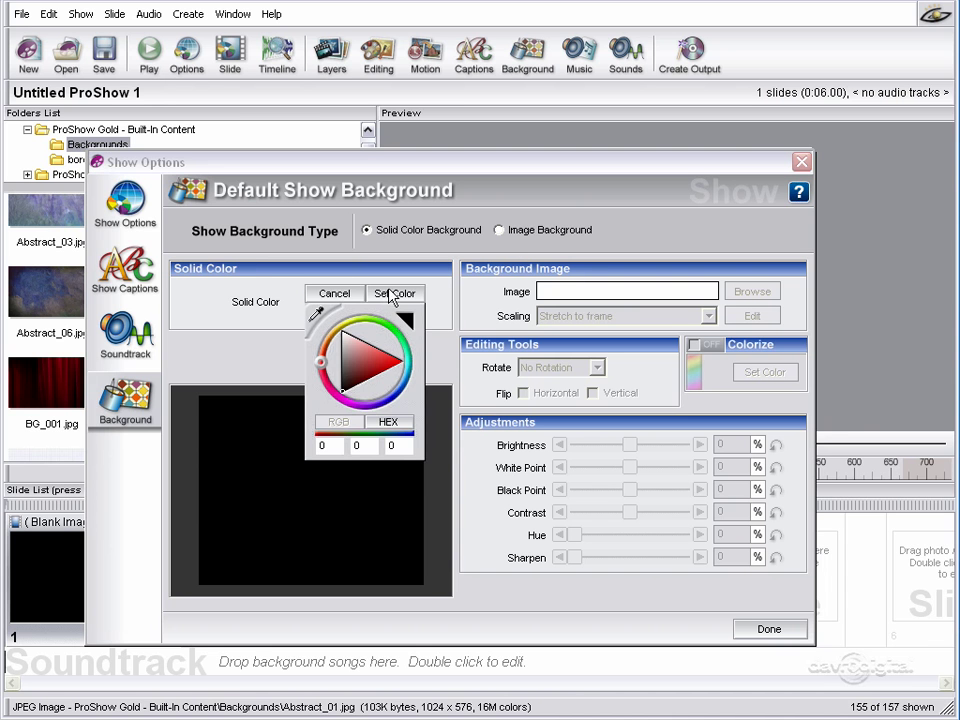
left_click(262, 296)
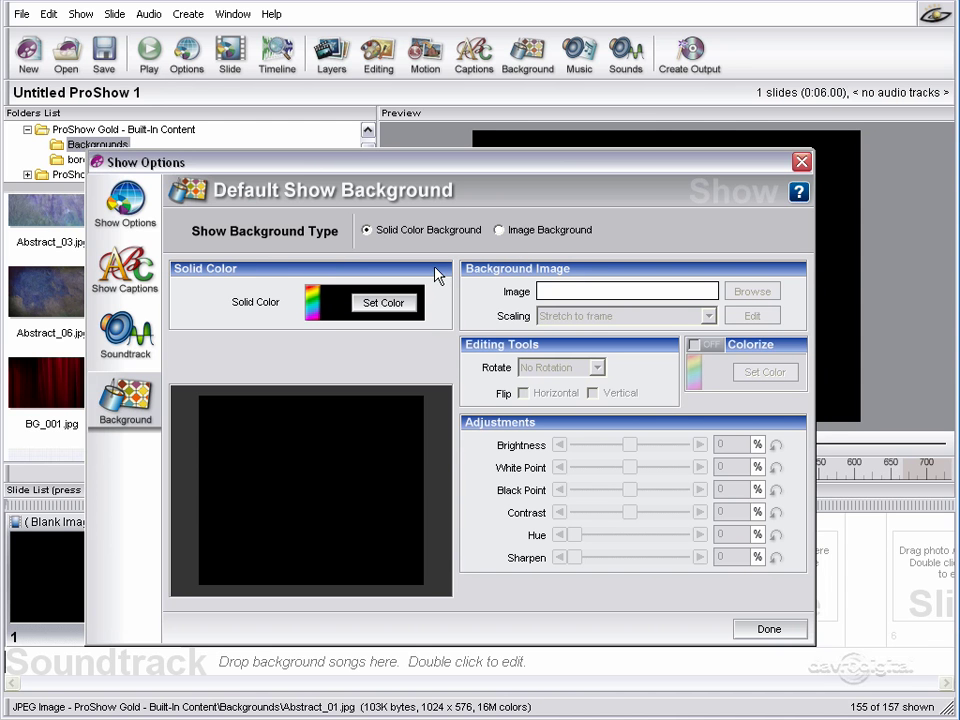
- Switch the show background to the Abstract_05.jpg image and browse the built-in media sources
left_click(505, 232)
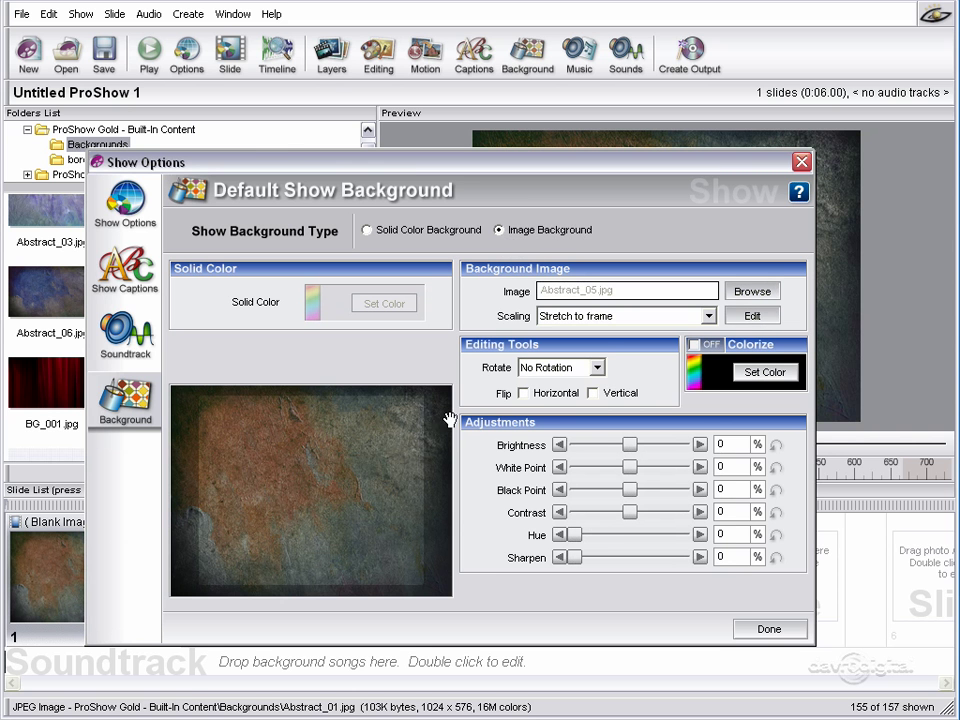
left_click(762, 292)
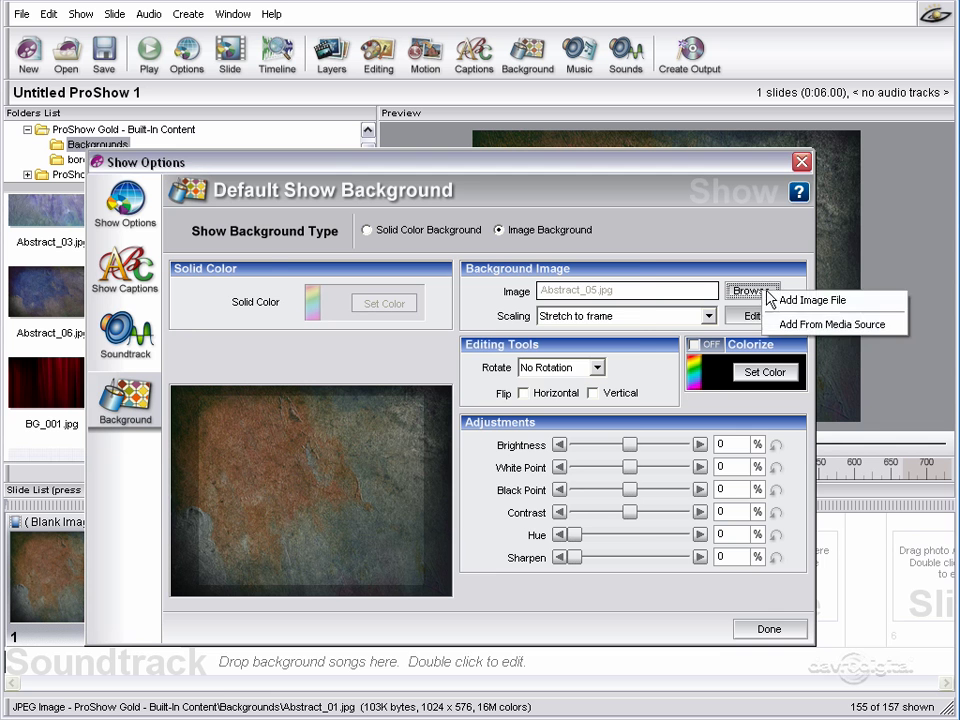
left_click(797, 326)
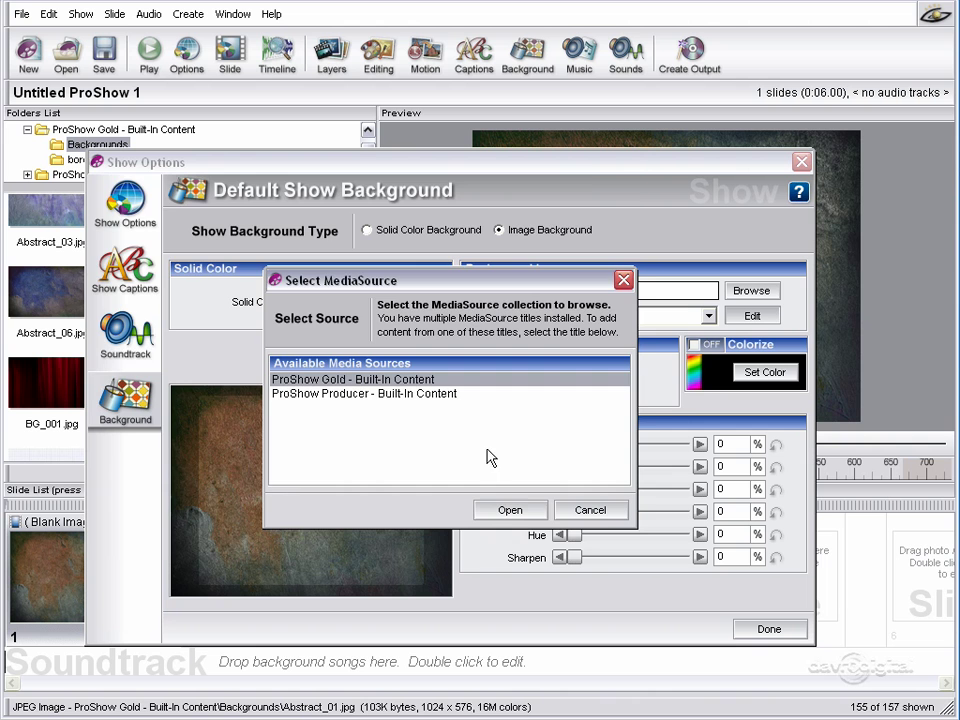
- Load Abstract_08.jpg from the built-in Backgrounds folder, viewed as thumbnails, as the show background
left_click(506, 510)
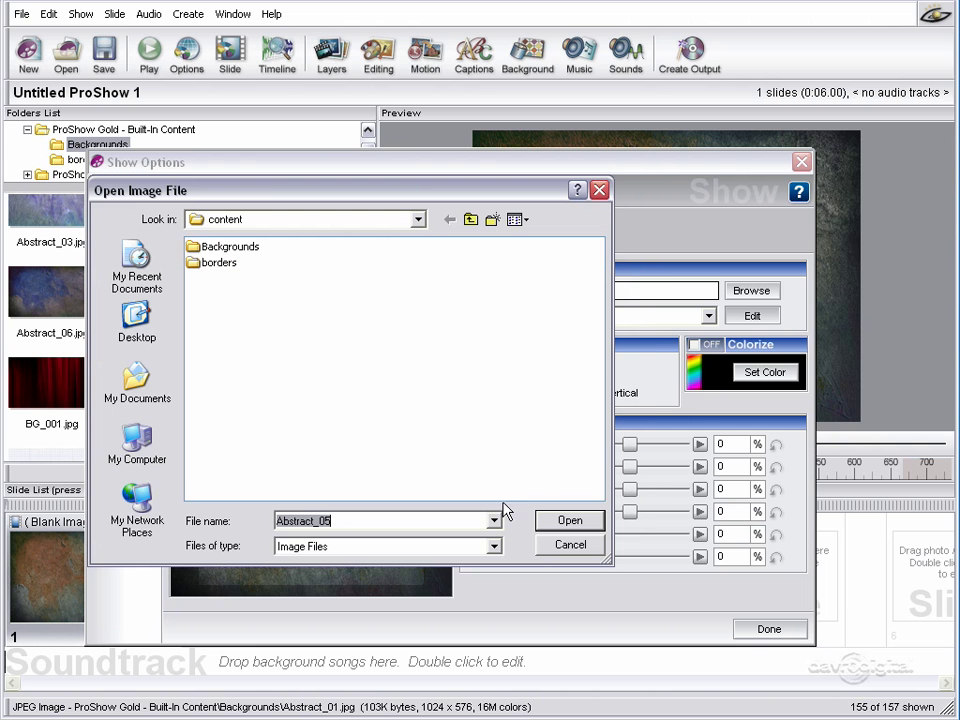
double_click(239, 249)
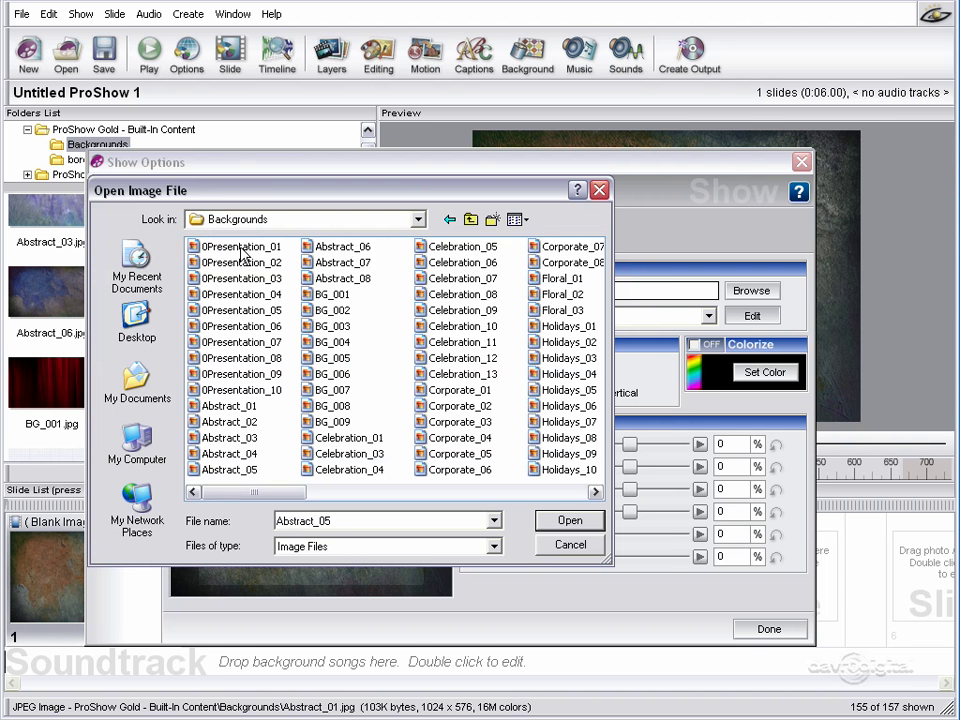
left_click(517, 219)
left_click(545, 241)
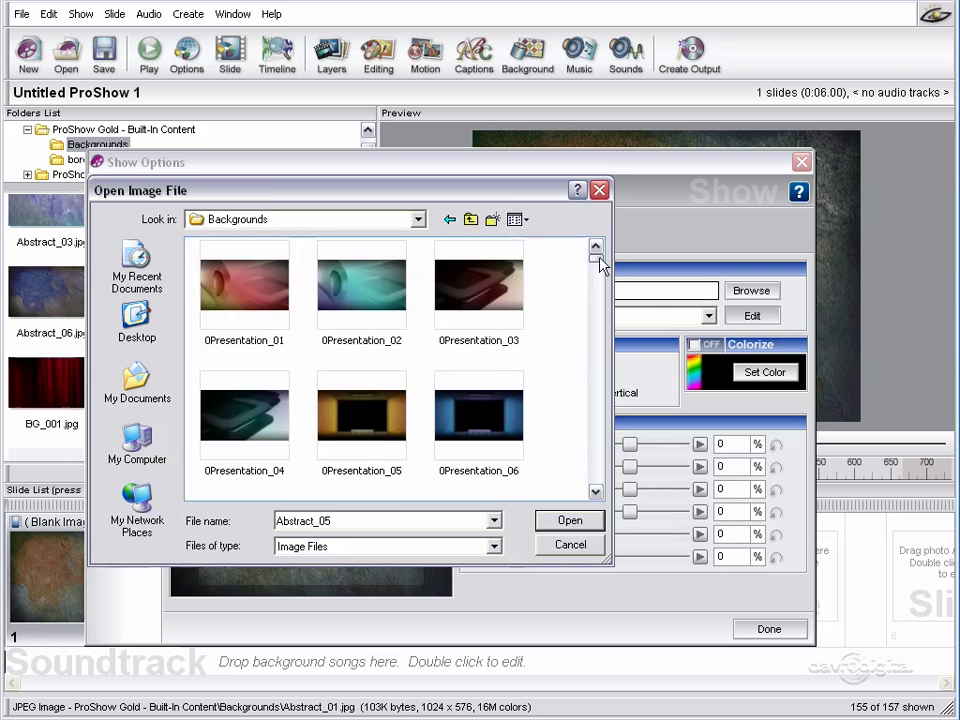
scroll(600, 268, "down", 3)
scroll(598, 272, "down", 4)
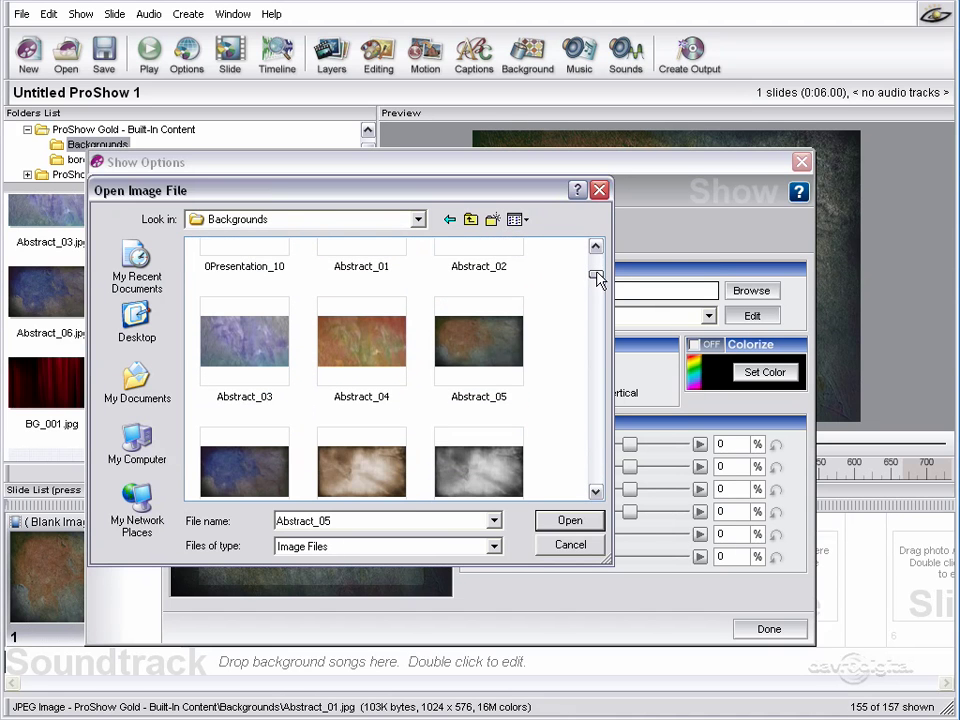
left_click(490, 343)
left_click(460, 452)
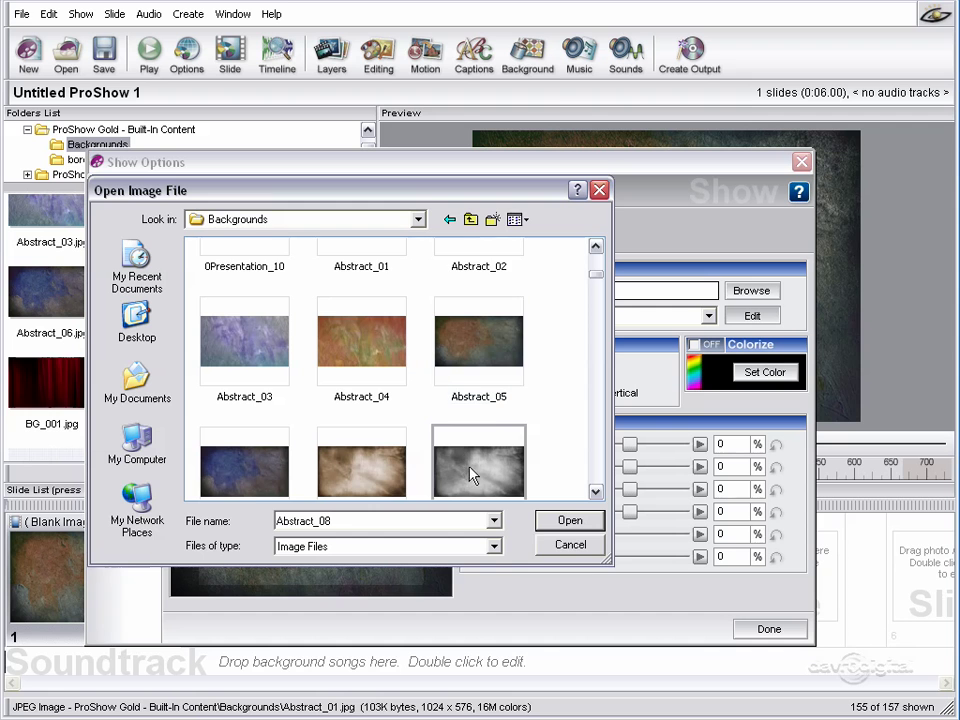
left_click(560, 522)
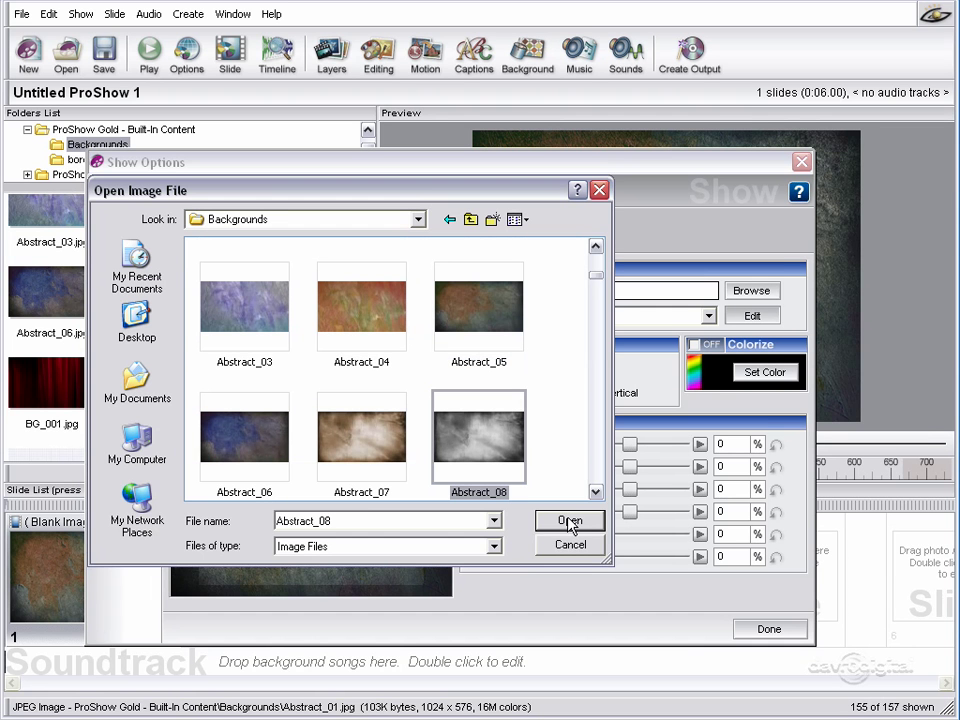
left_click(568, 522)
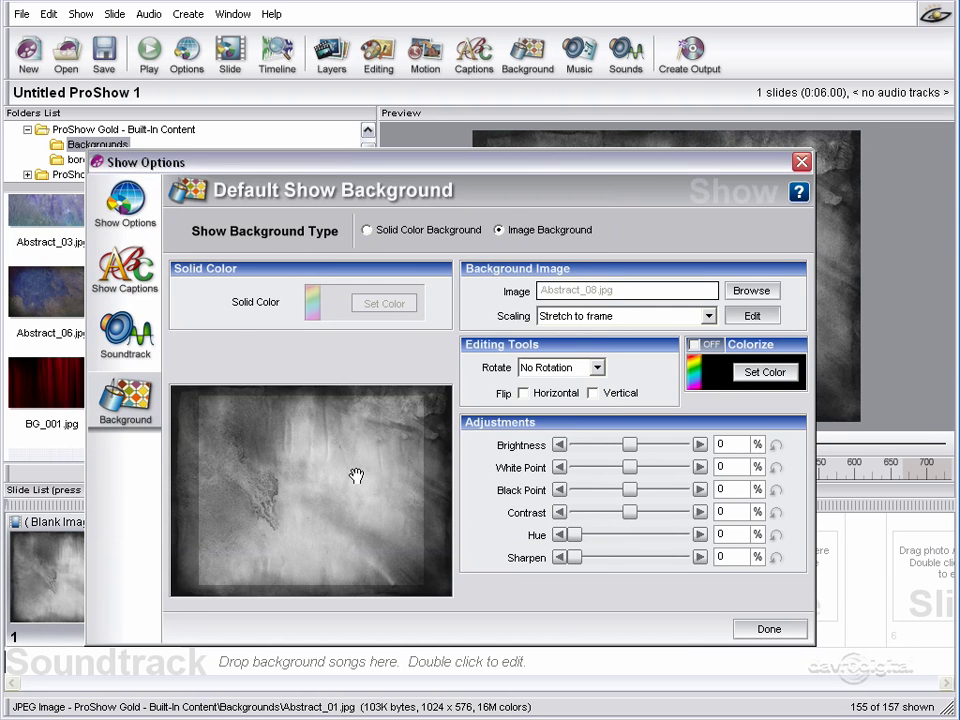
- Set the Abstract_08 background's scaling to Stretch to frame after trying Fit and Fill
left_click(708, 316)
left_click(655, 334)
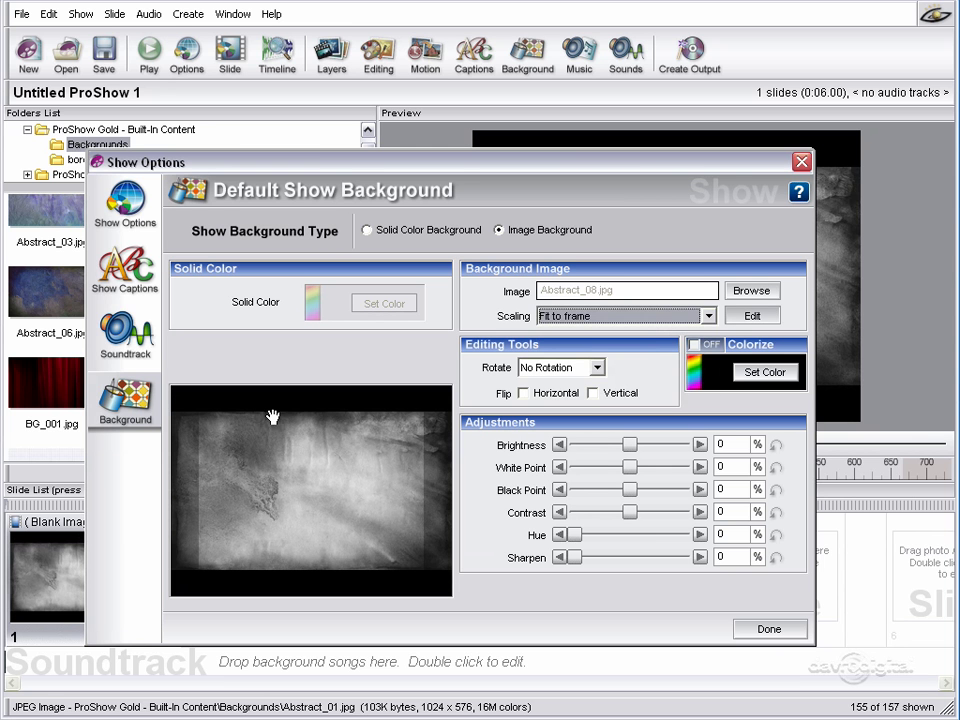
left_click(711, 318)
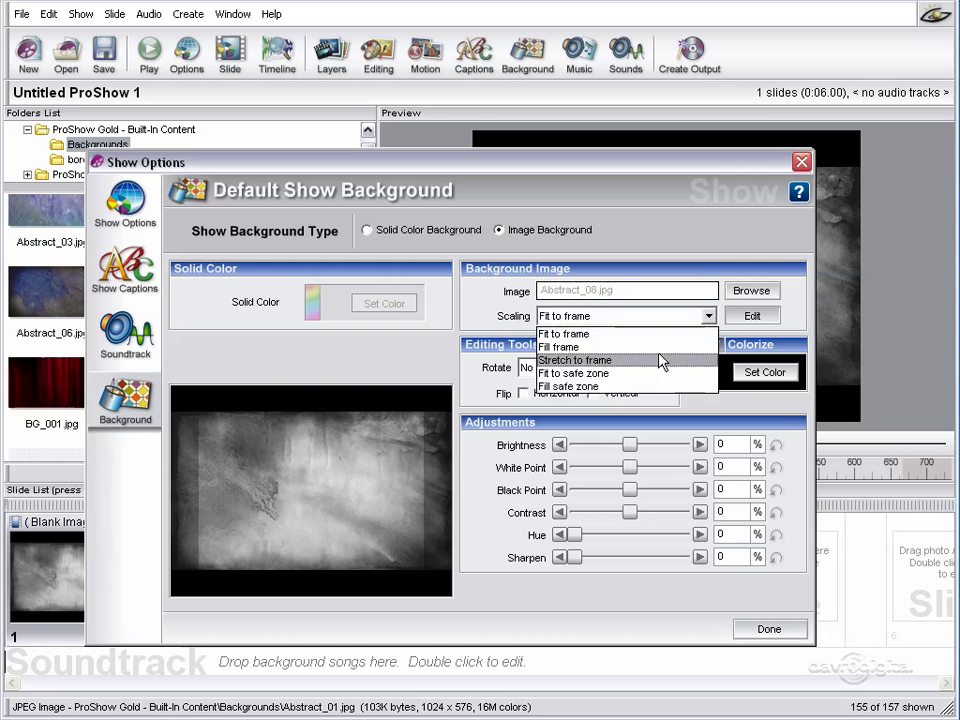
left_click(659, 346)
left_click(708, 317)
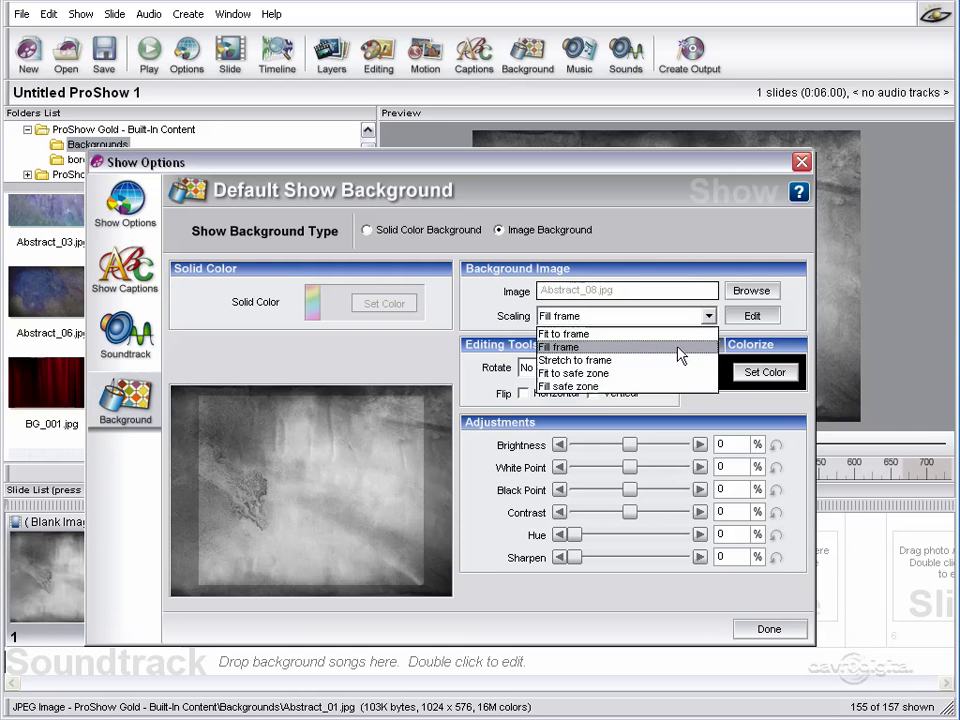
left_click(674, 361)
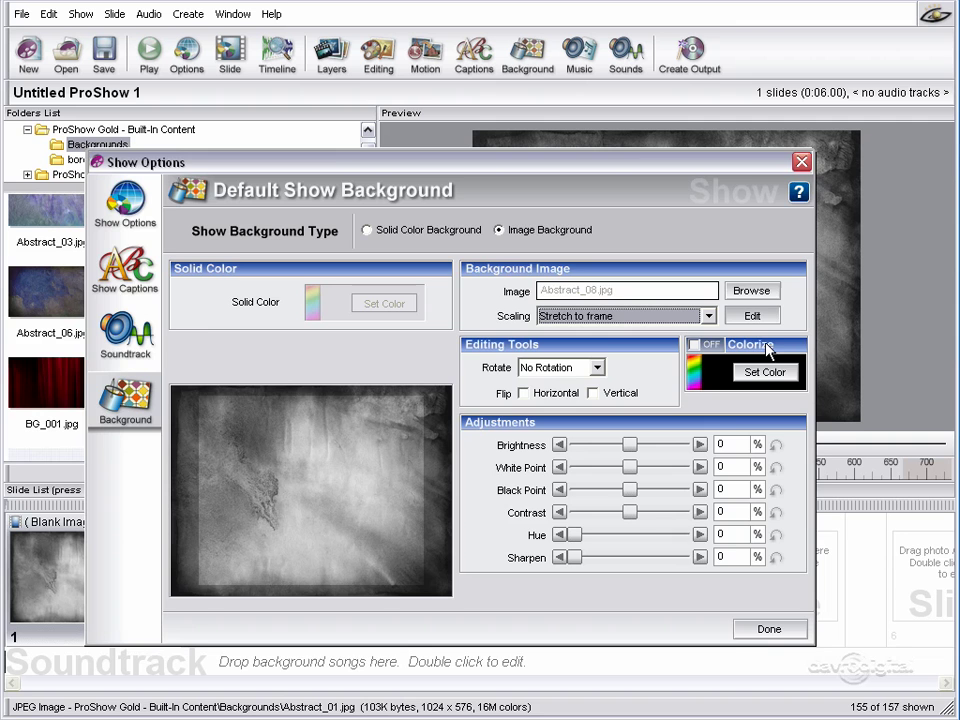
- Close the background settings and insert a blank slide in slot 2, making two slides lasting 0:12.00
left_click(768, 630)
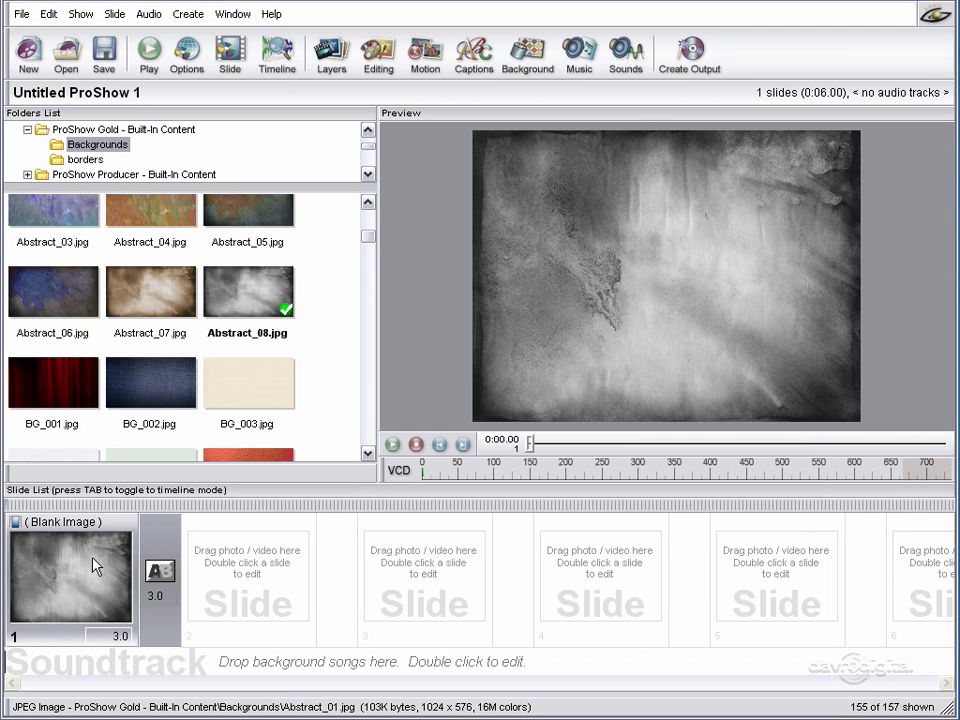
left_click(259, 570)
right_click(243, 571)
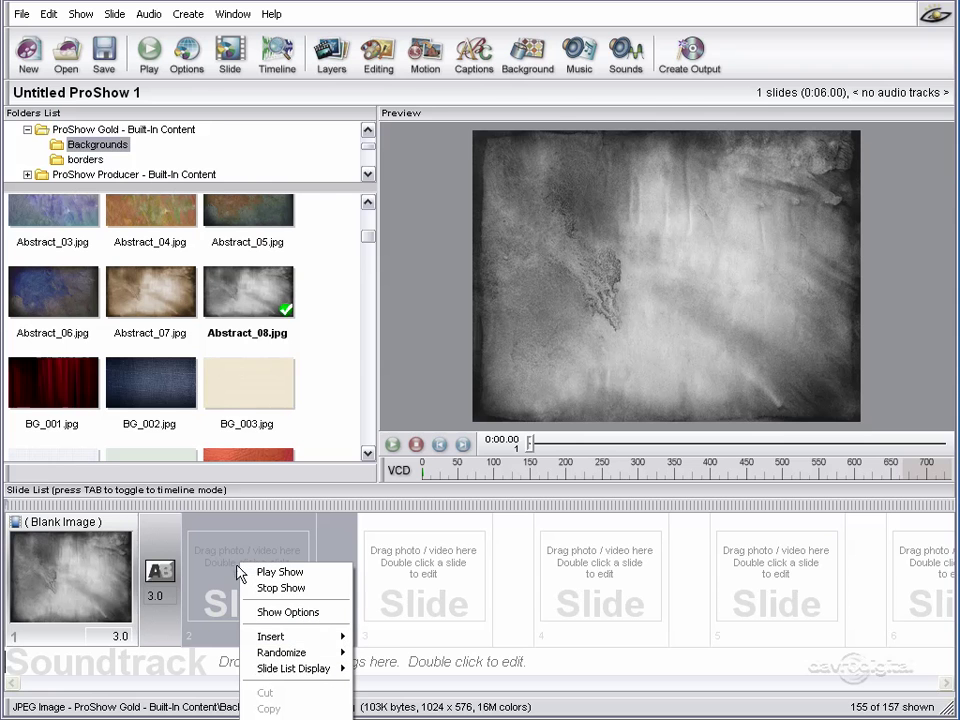
mouse_move(269, 638)
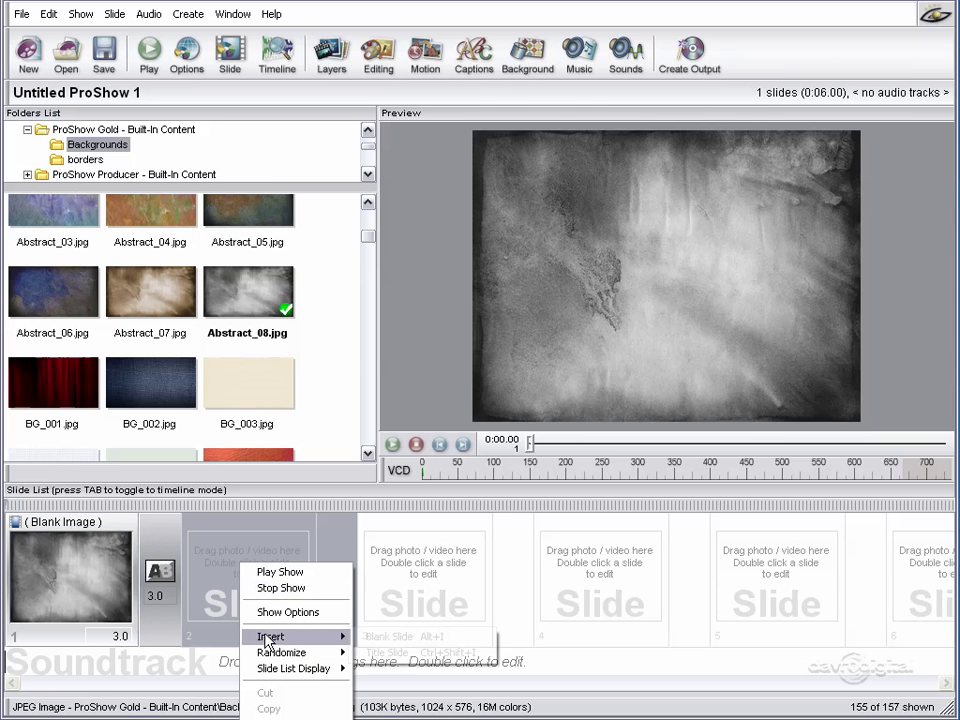
left_click(375, 637)
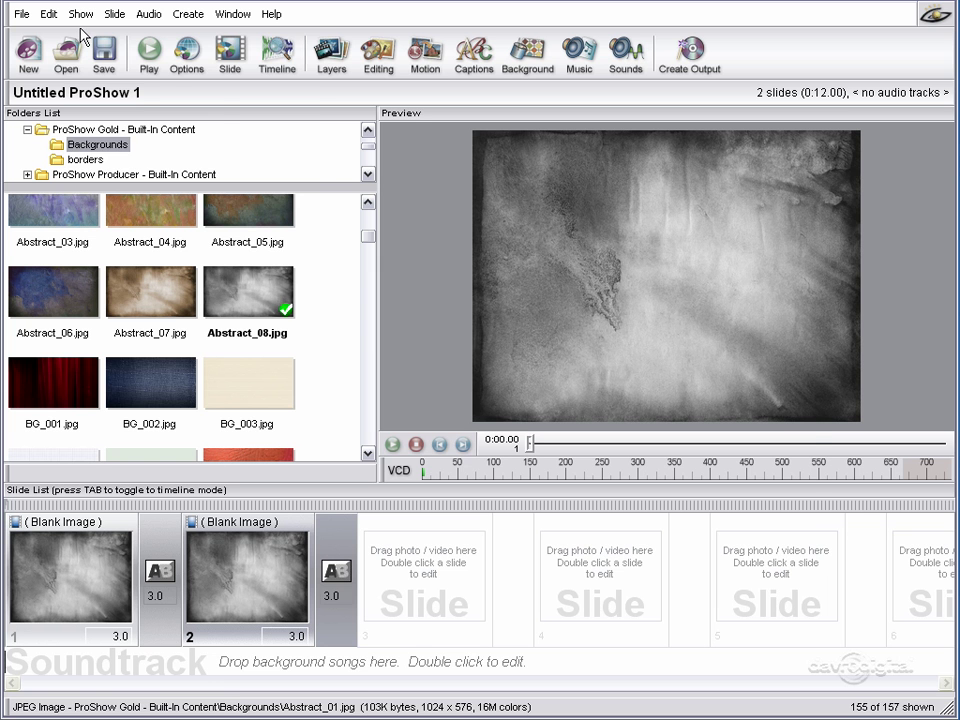
- Change the default show background to solid black, turning both blank slides black
left_click(80, 15)
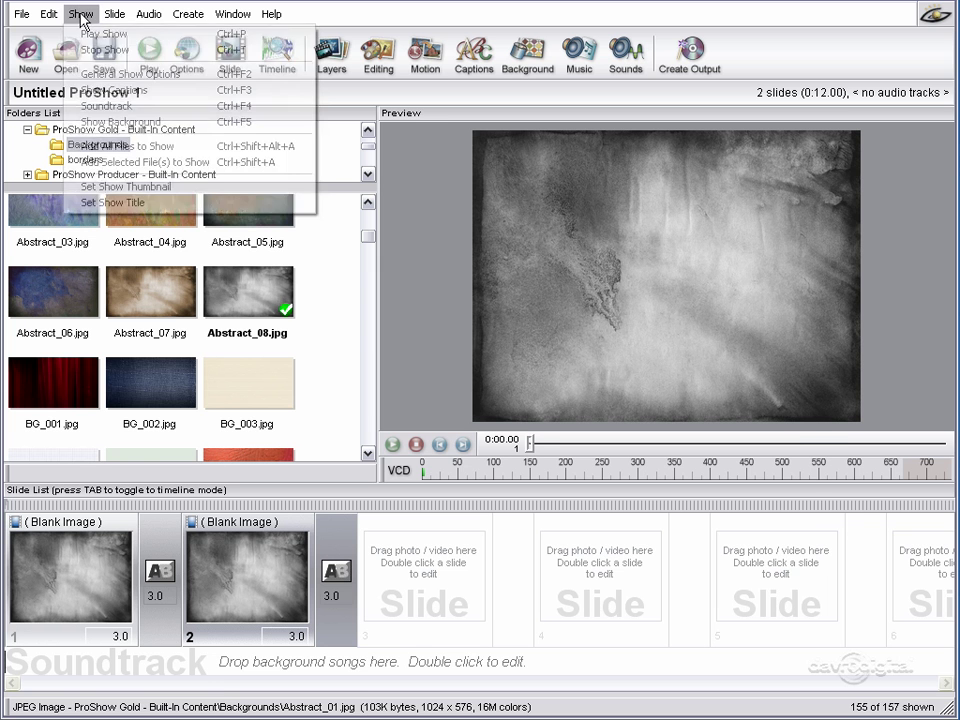
left_click(108, 121)
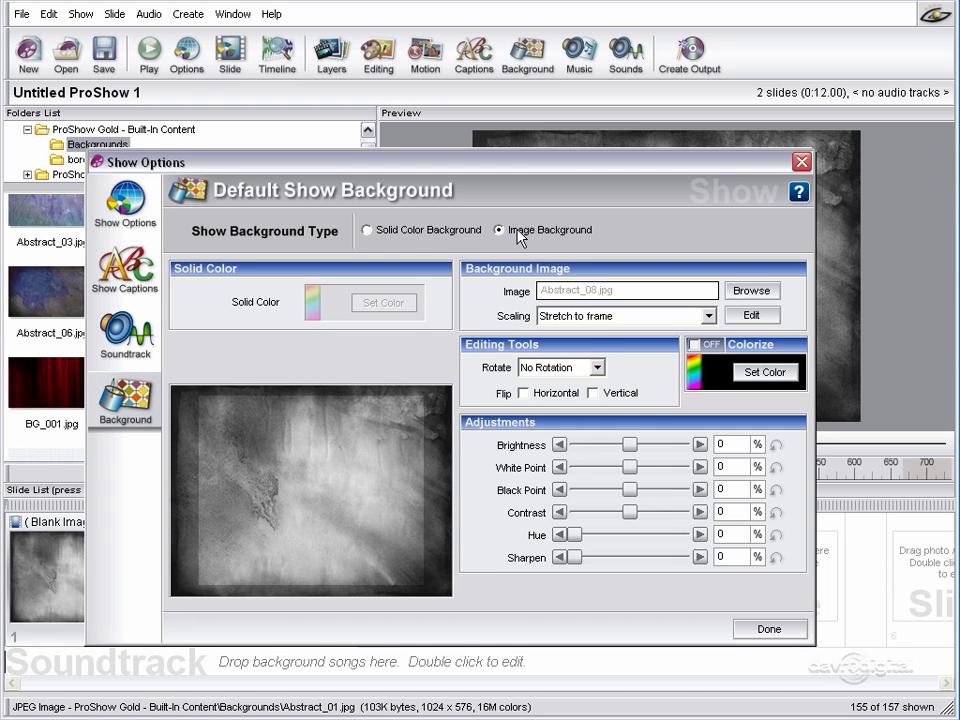
left_click(383, 236)
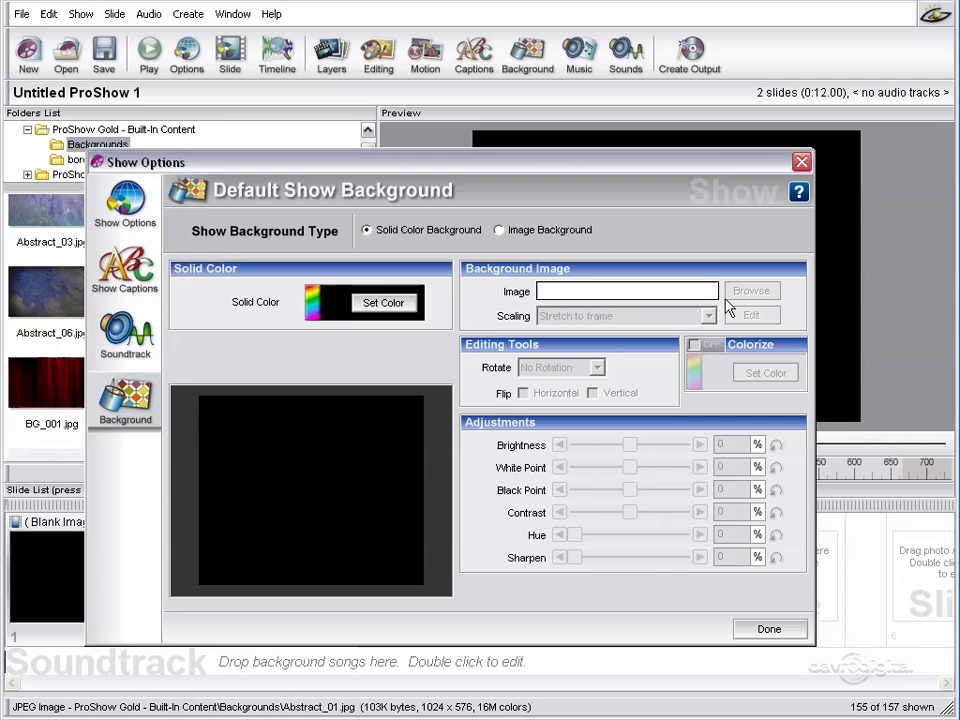
left_click(768, 628)
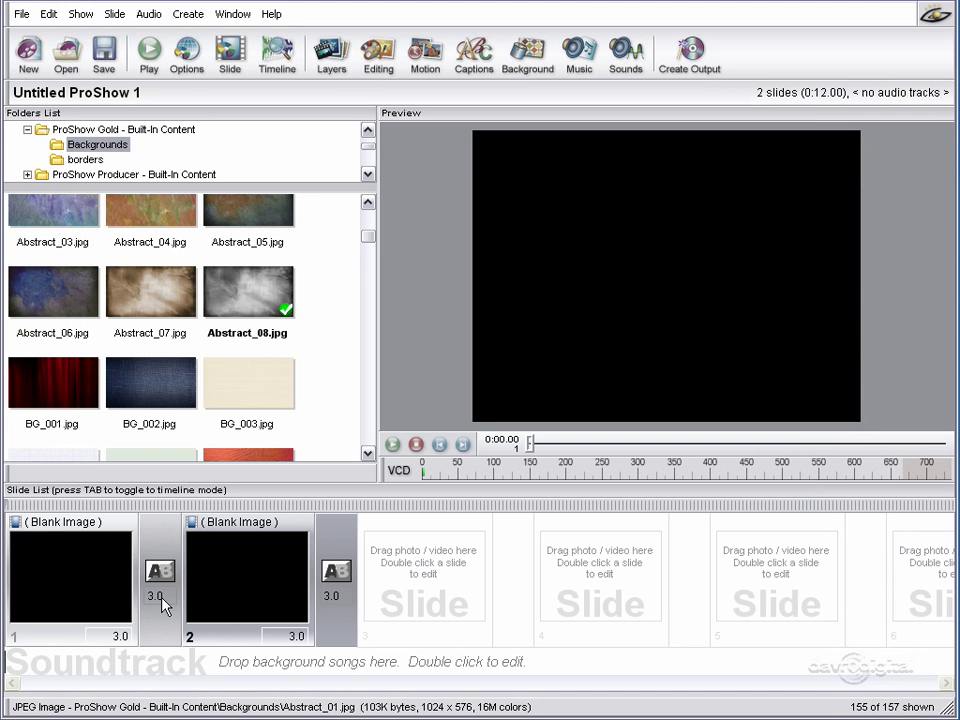
- Delete slide 2 so one 0:06.00 black slide remains, then open the LA wedding folder
left_click(254, 595)
key("Delete")
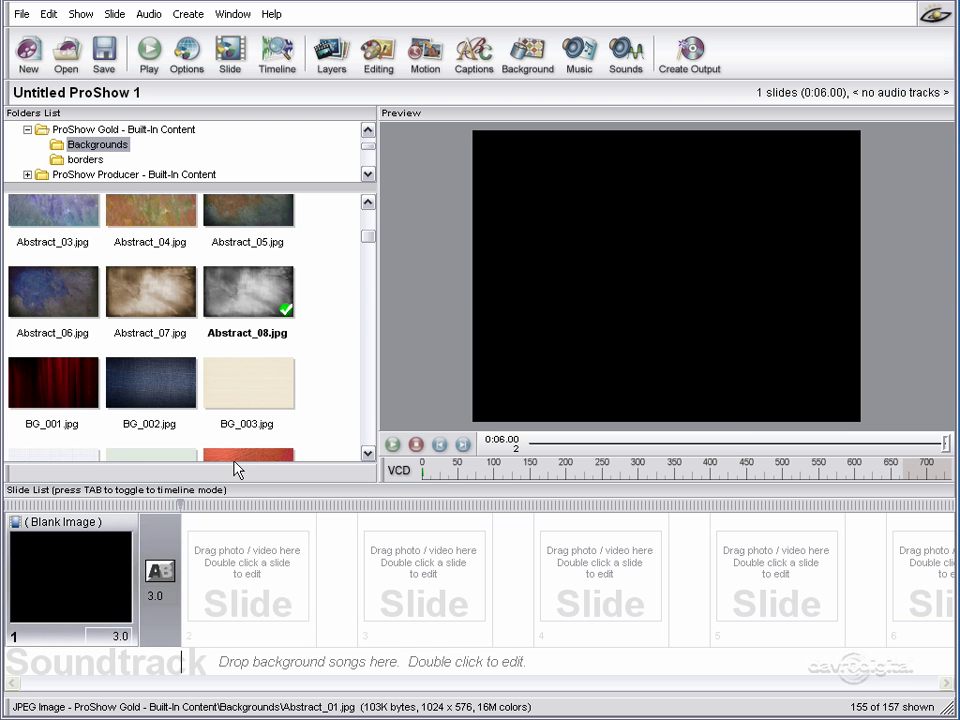
left_click(368, 176)
left_click(368, 176)
left_click(368, 176)
left_click(368, 176)
left_click(368, 176)
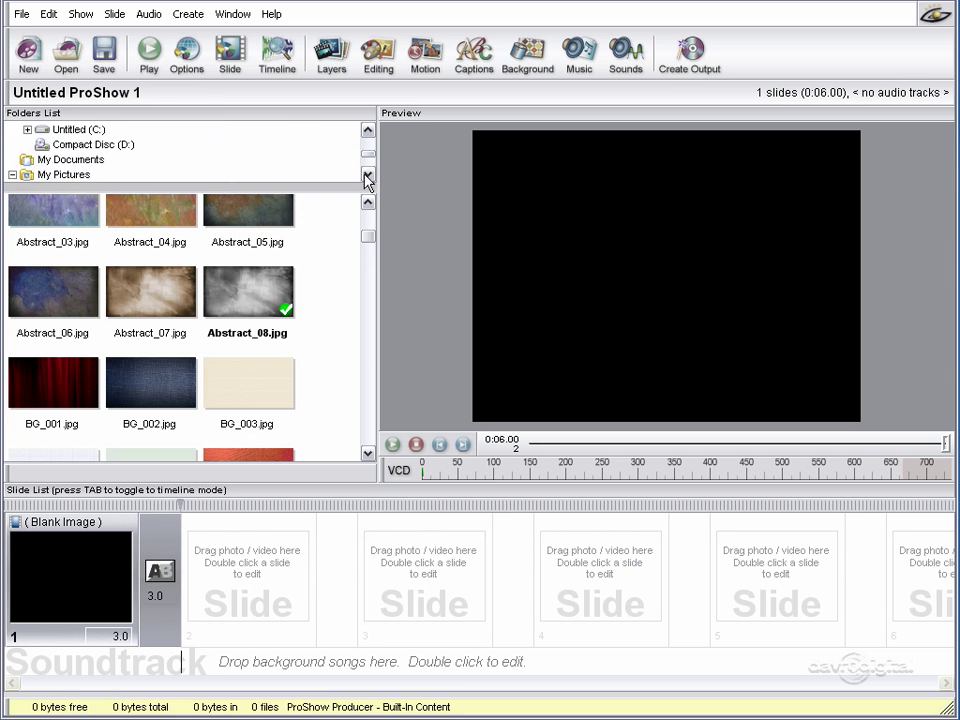
left_click(368, 176)
left_click(368, 176)
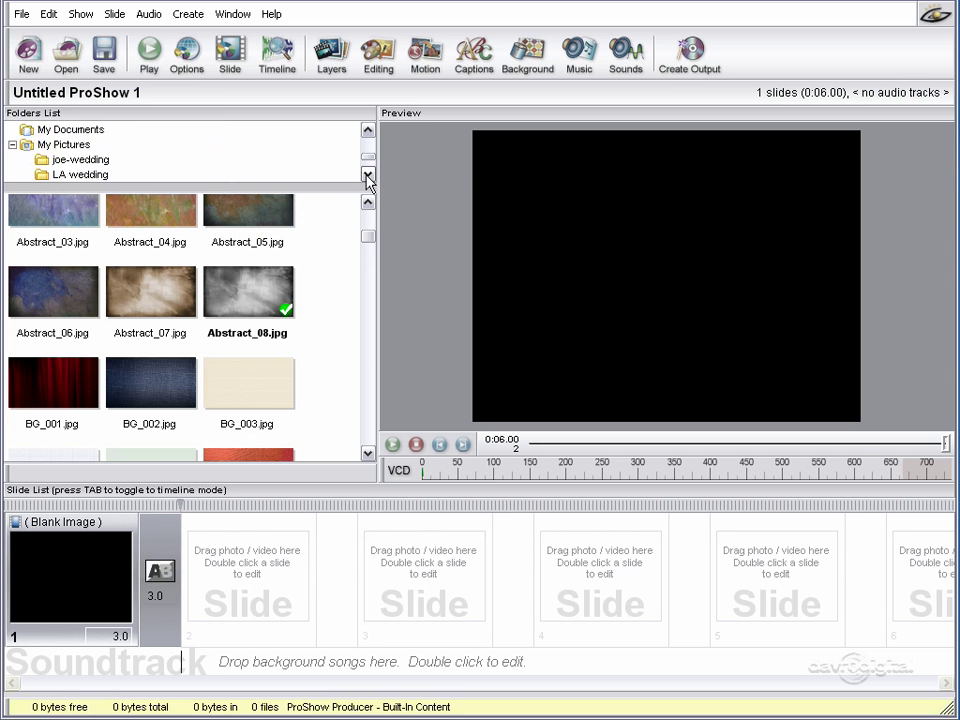
left_click(89, 175)
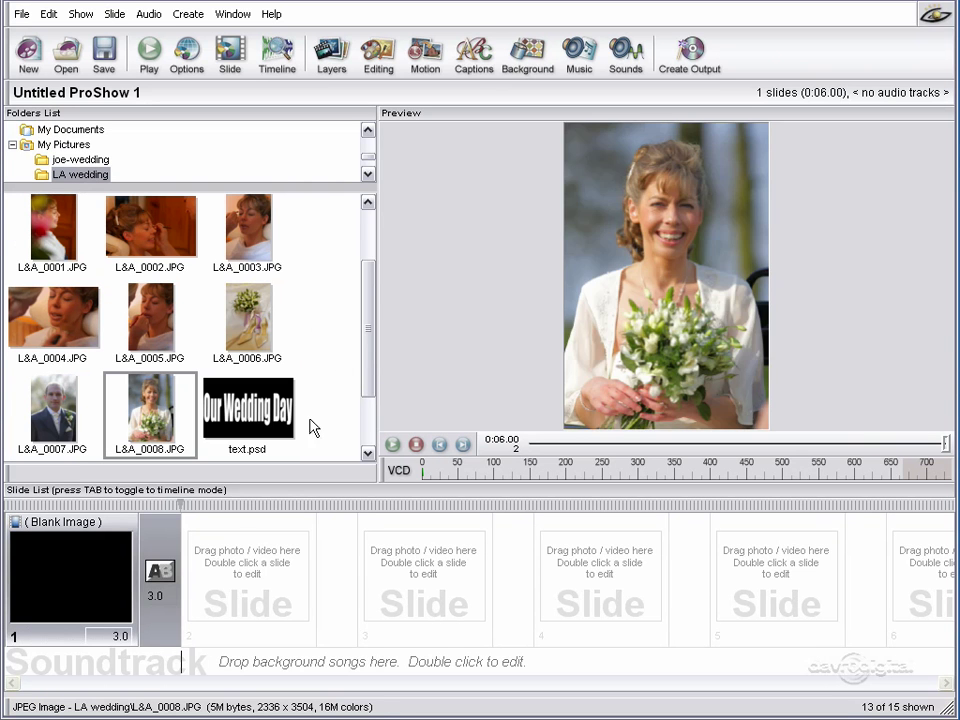
left_click(240, 566)
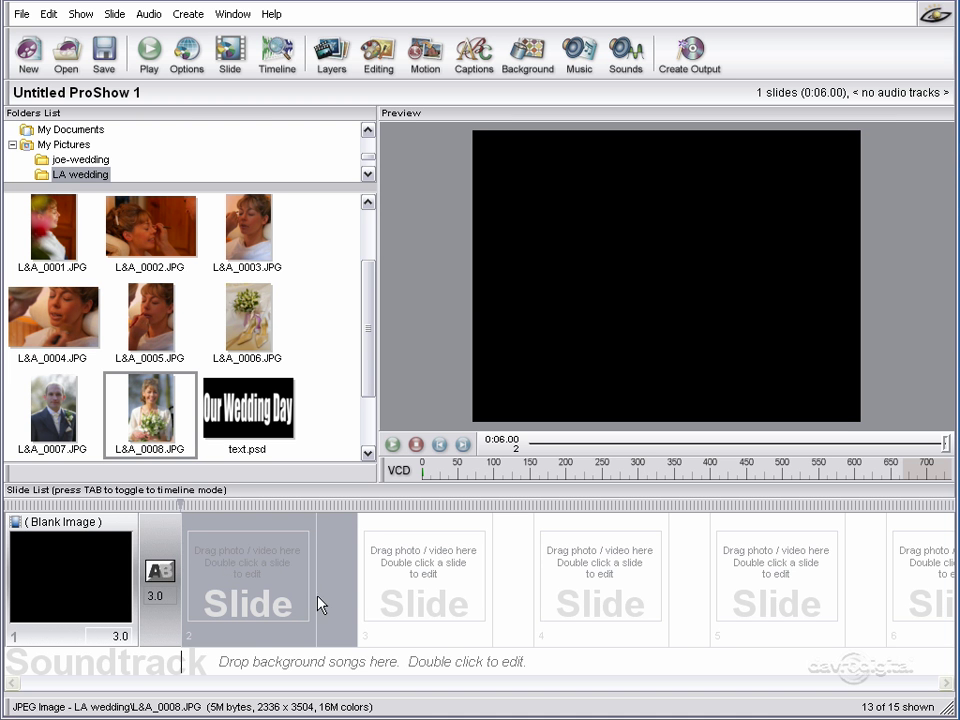
- Open slide 1's options and add a layer from the ProShow Gold built-in content
double_click(246, 574)
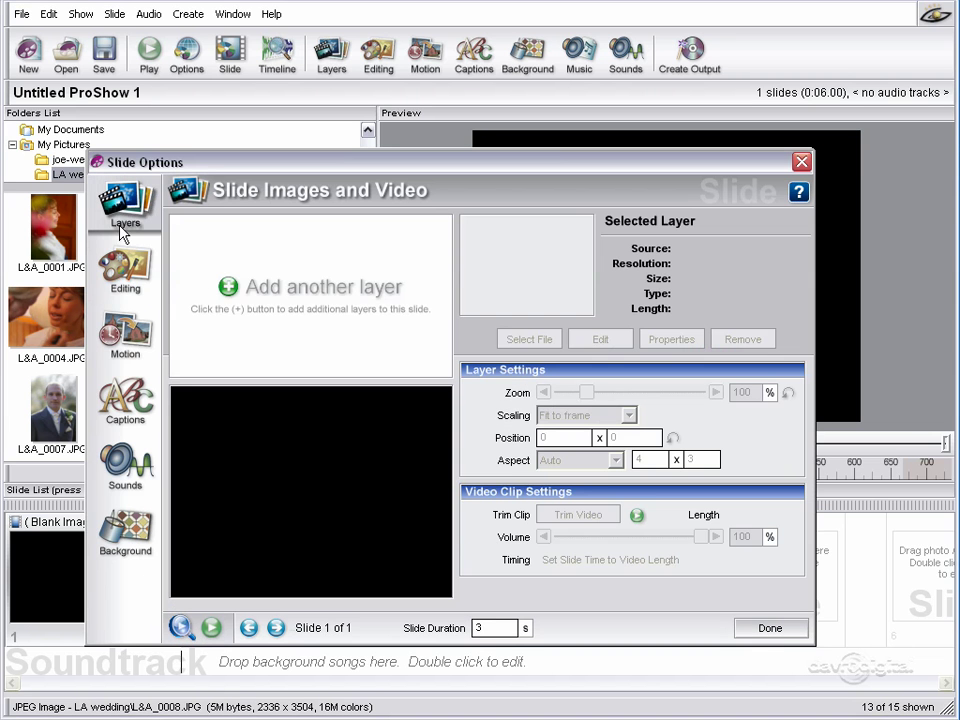
right_click(328, 296)
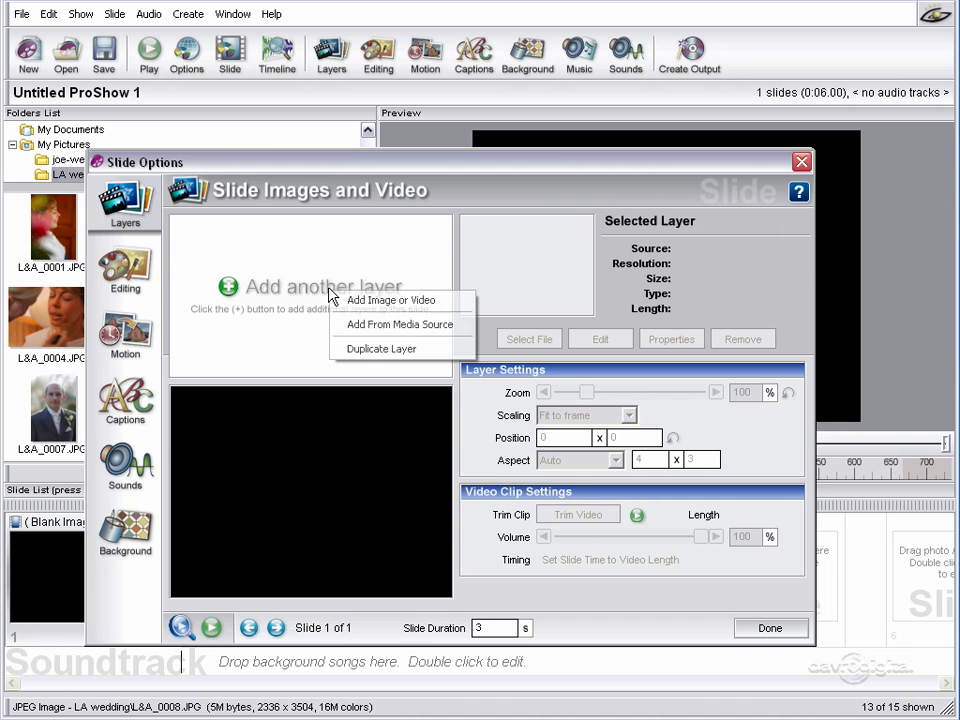
left_click(389, 325)
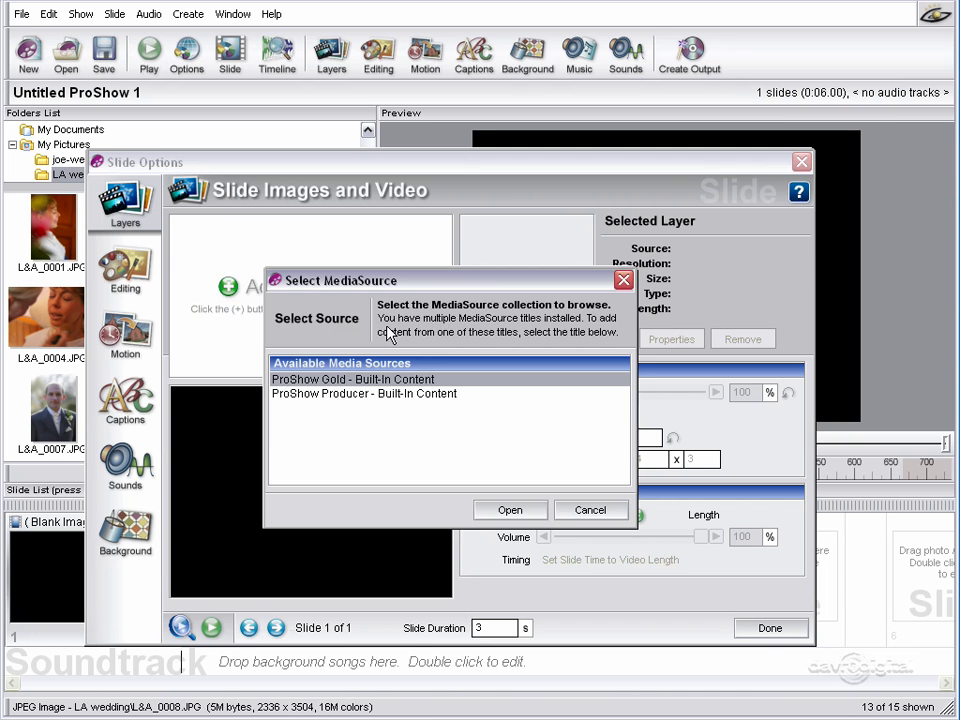
left_click(339, 382)
left_click(507, 511)
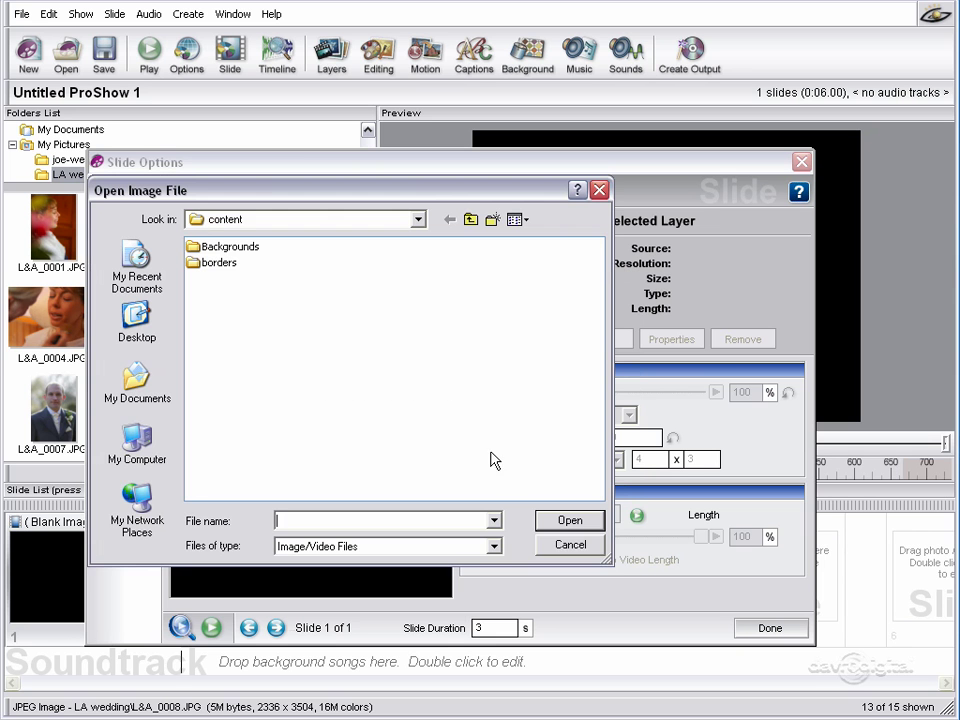
- Load Wedding_05.jpg from the built-in Backgrounds folder as slide 1's layer
double_click(232, 248)
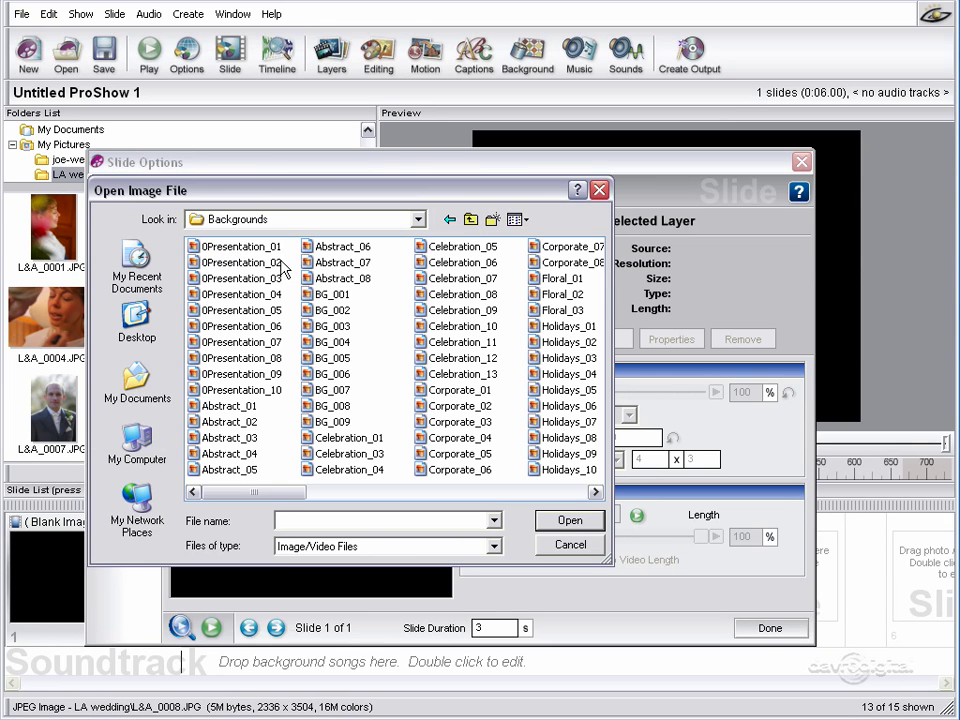
left_click(515, 220)
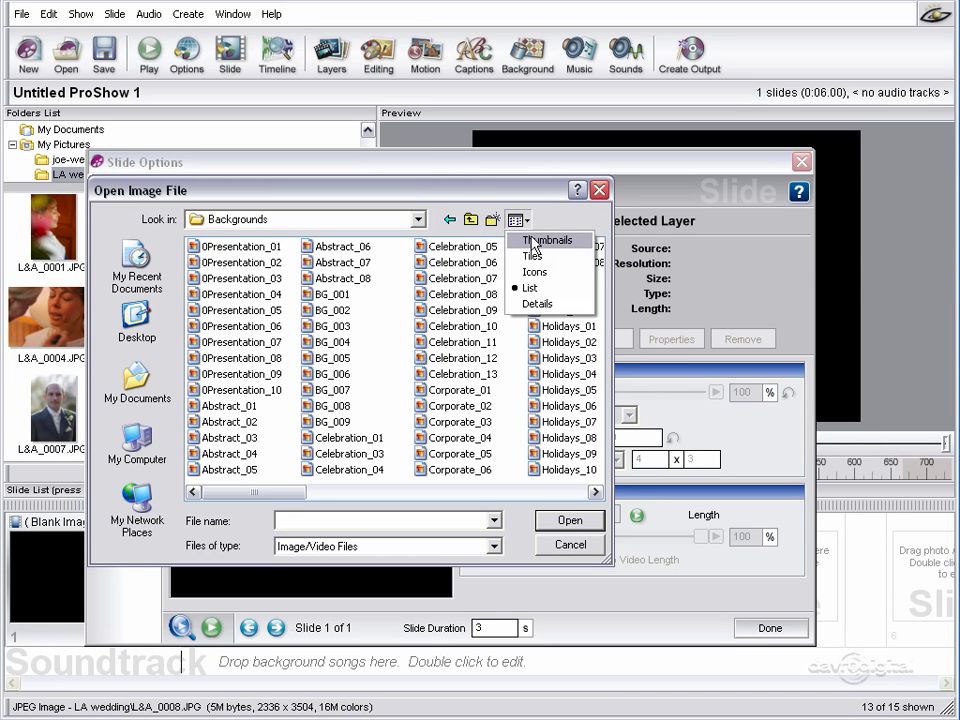
left_click(533, 236)
left_click_drag(597, 262, 589, 486)
left_click(355, 330)
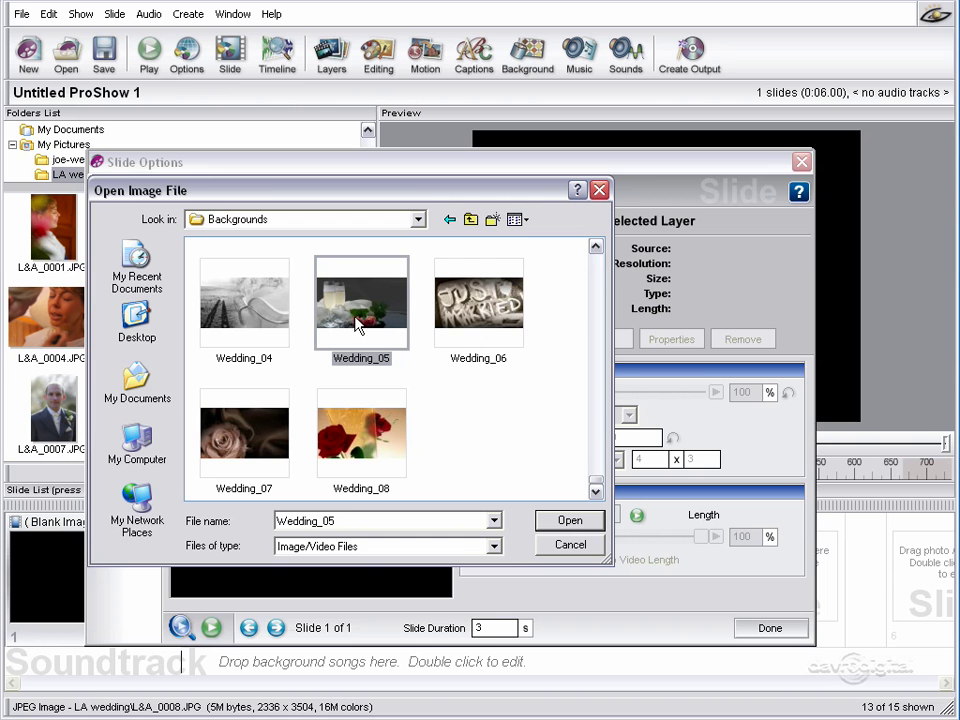
left_click(569, 522)
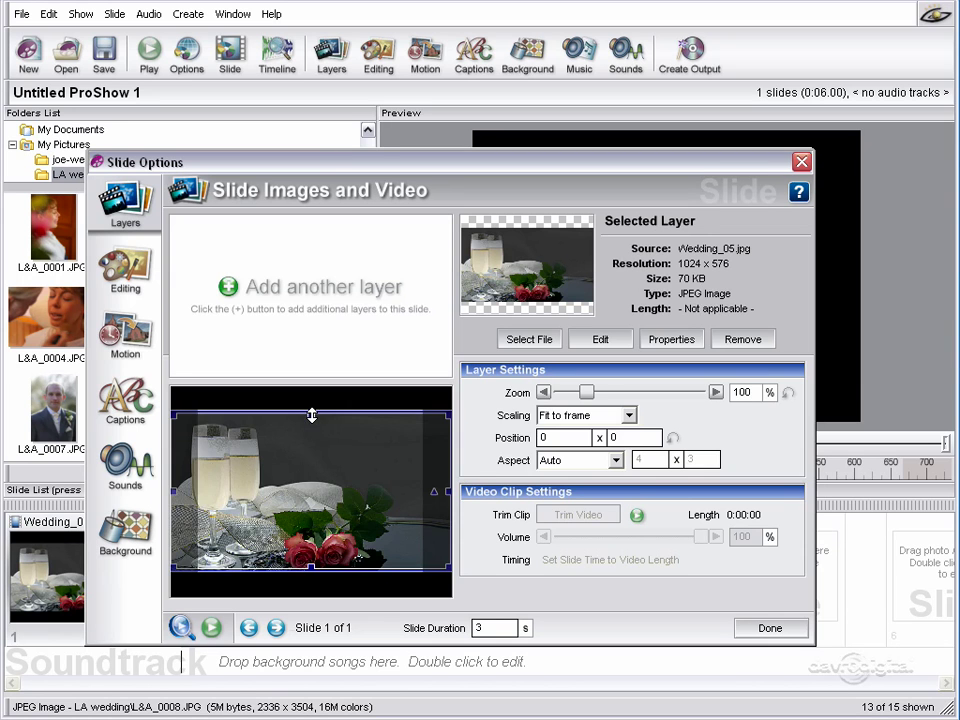
- Zoom the Wedding_05 layer to 101% and try Fill and Stretch scaling while repositioning it
left_click_drag(312, 418, 314, 405)
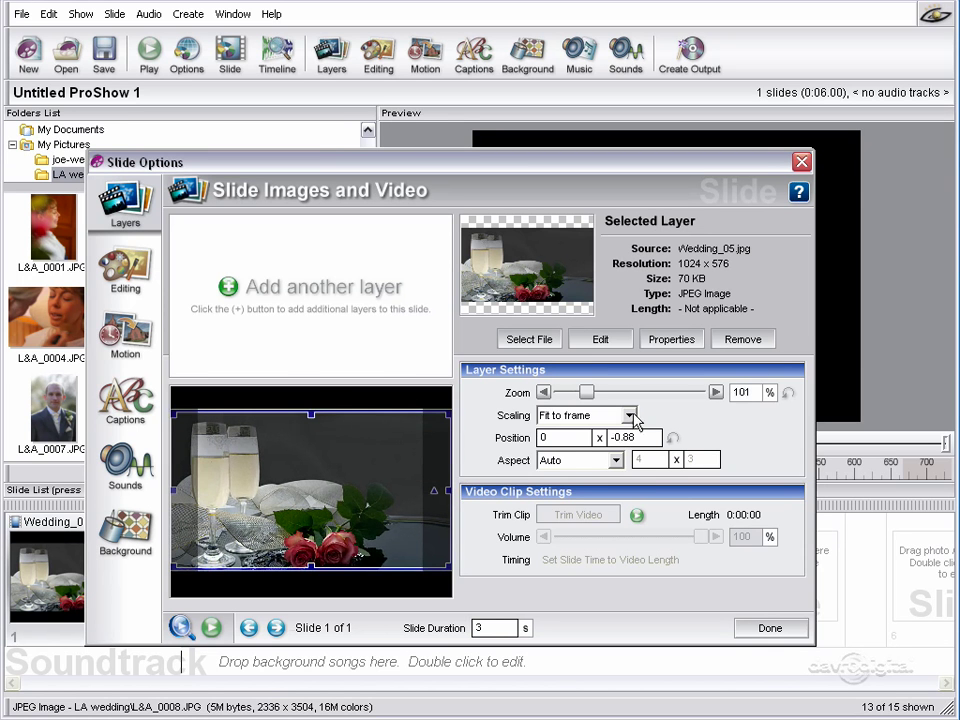
left_click(629, 415)
left_click(598, 448)
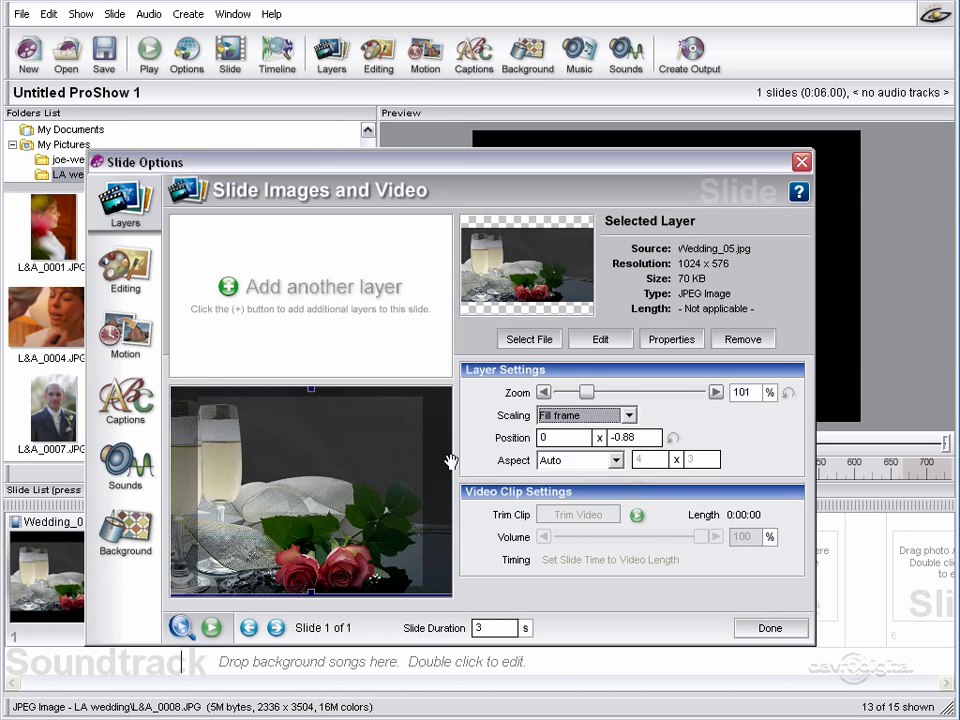
left_click_drag(321, 422, 347, 479)
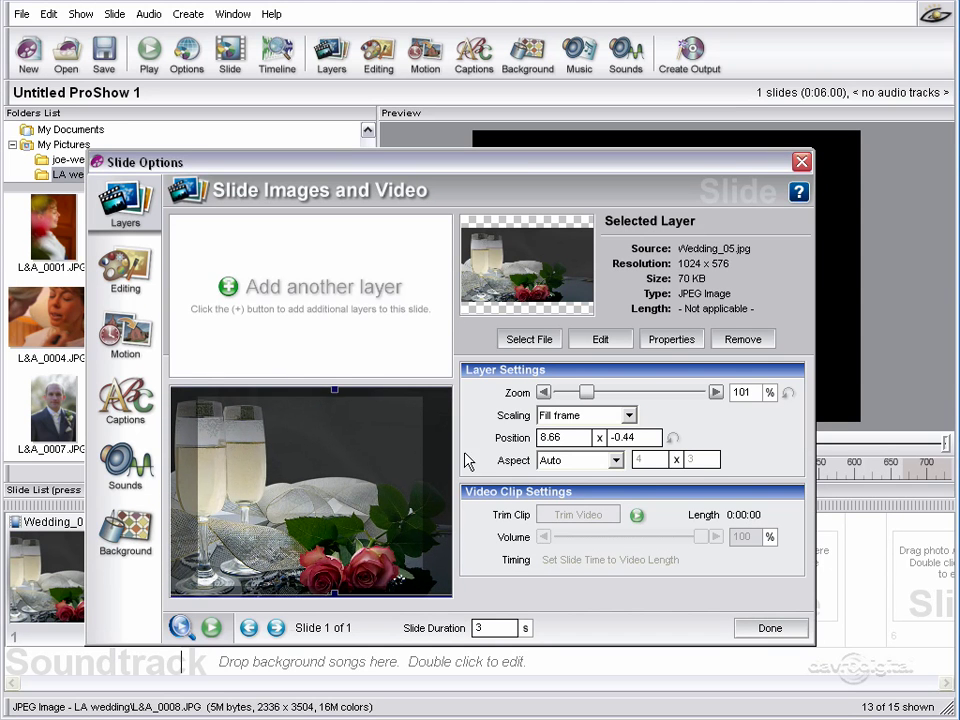
left_click(629, 415)
left_click(604, 460)
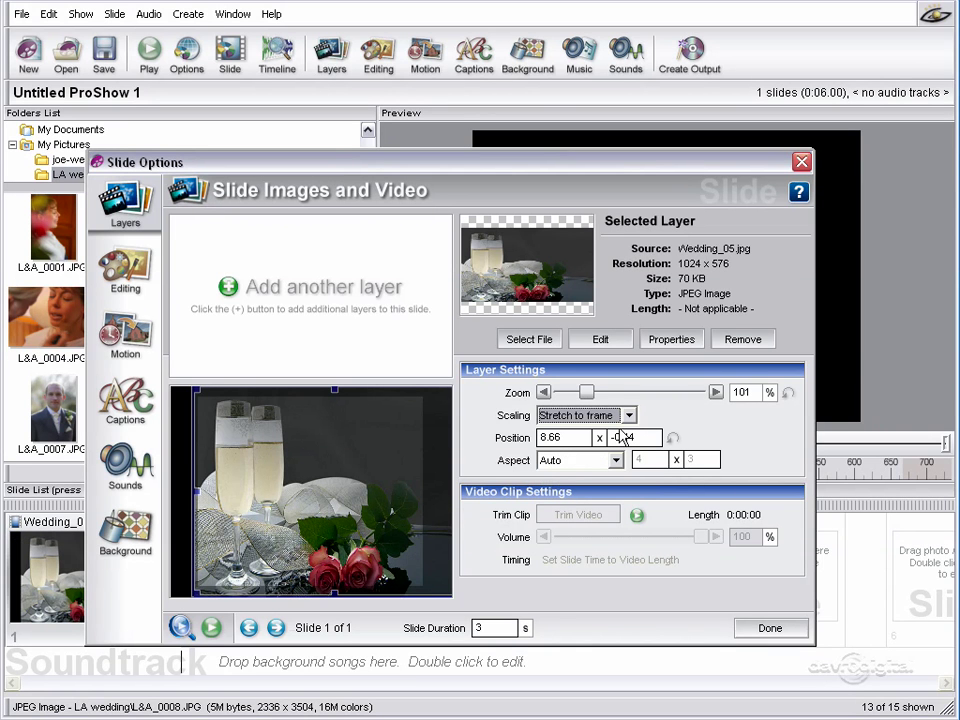
- Settle the Wedding_05 layer on Fill frame, nudge it into place, and close Slide Options
left_click(622, 419)
left_click(570, 433)
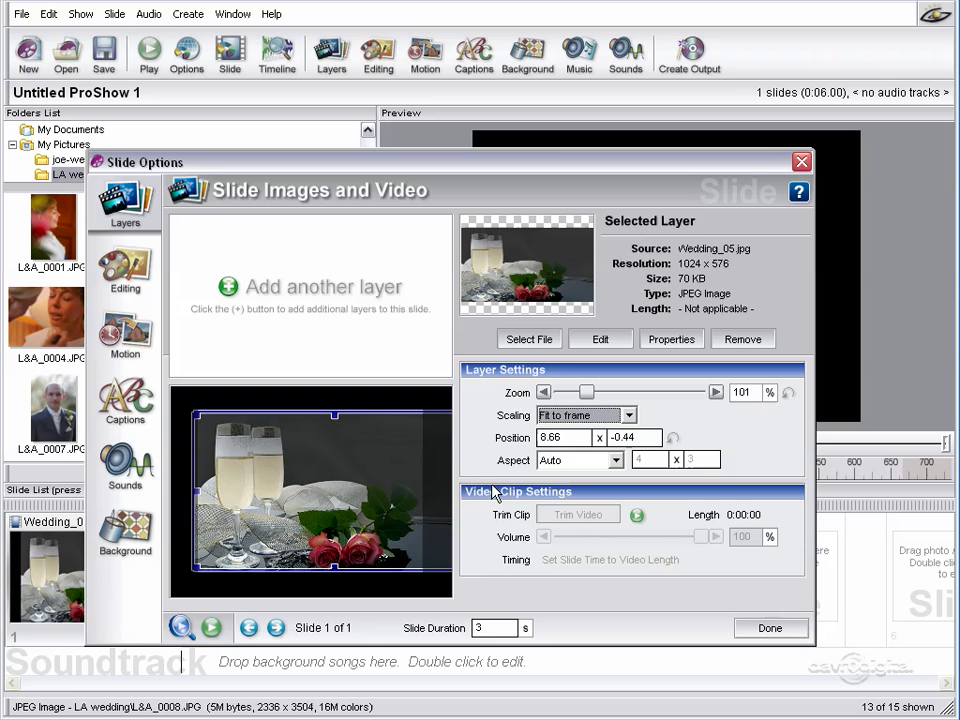
left_click_drag(354, 465, 325, 470)
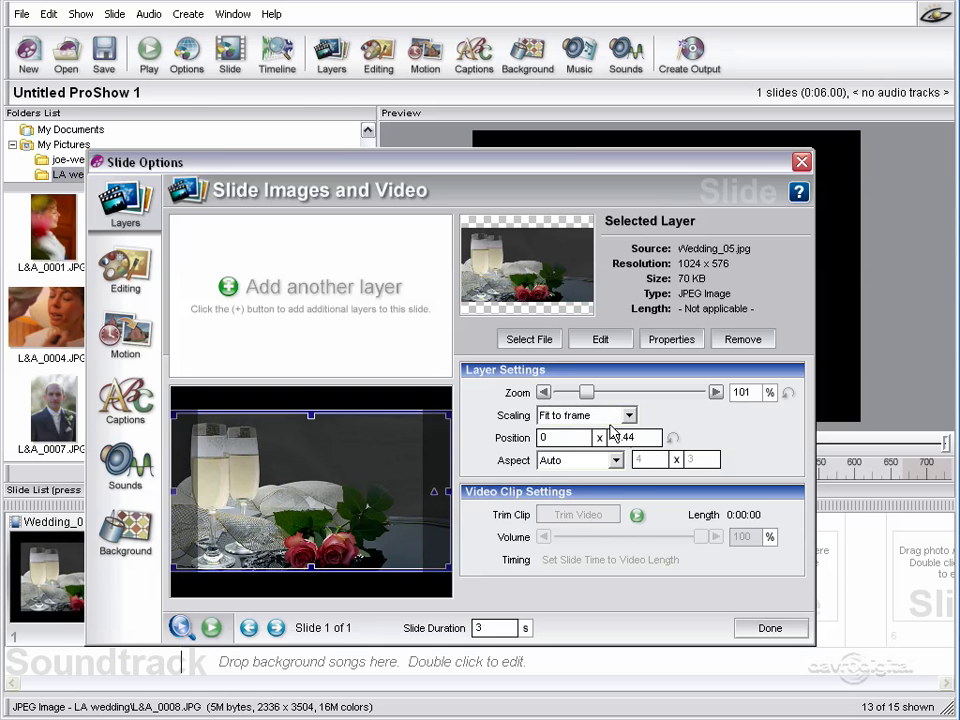
left_click(628, 416)
left_click(590, 447)
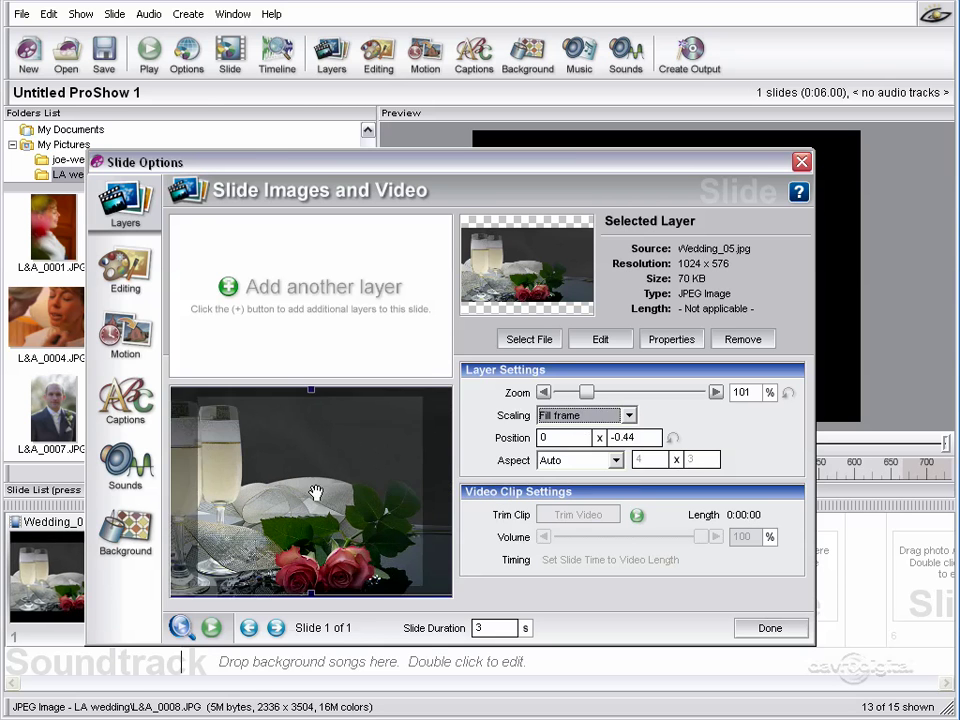
left_click_drag(315, 494, 343, 494)
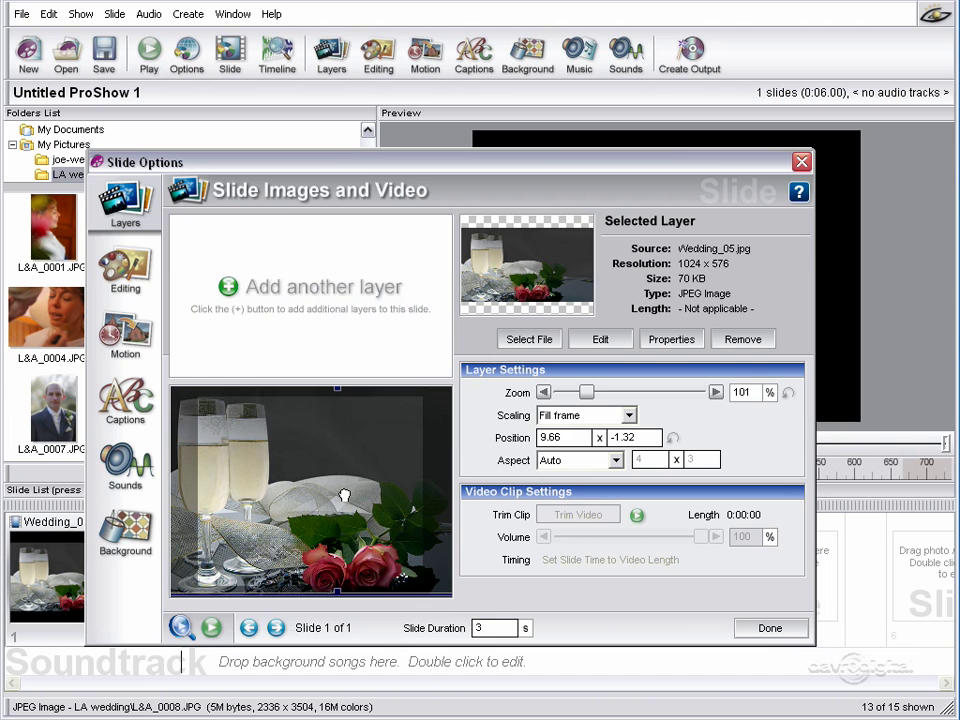
left_click(770, 628)
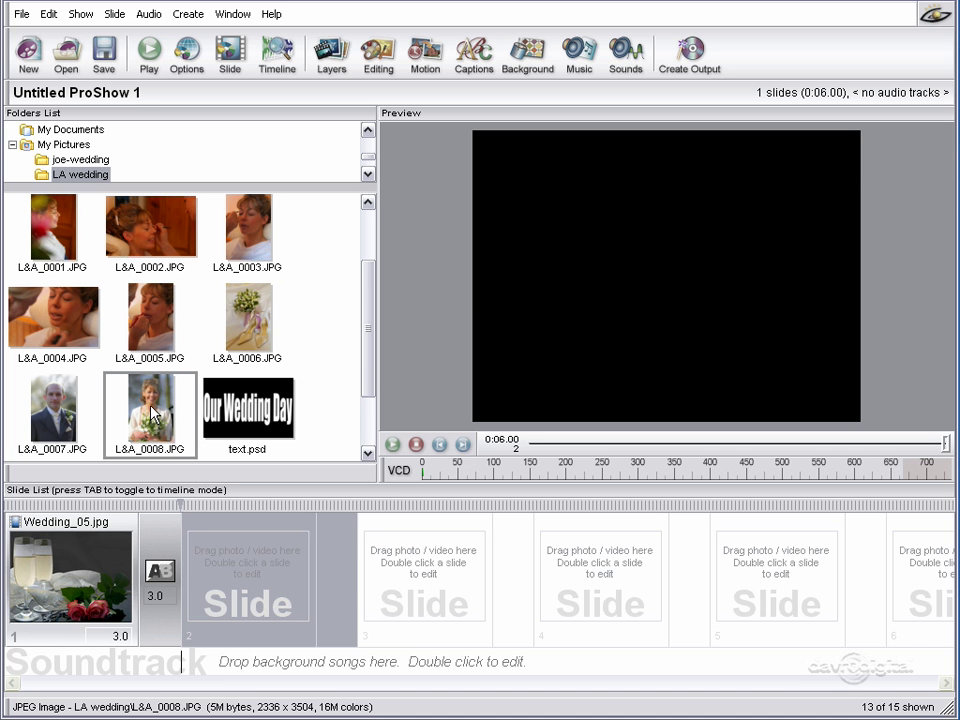
- Add L&A_0008.JPG to slide 1 above the Wedding_05 layer and bring up Motion Effects
mouse_move(152, 413)
left_mouse_down()
mouse_move(96, 490)
mouse_move(80, 553)
left_mouse_up()
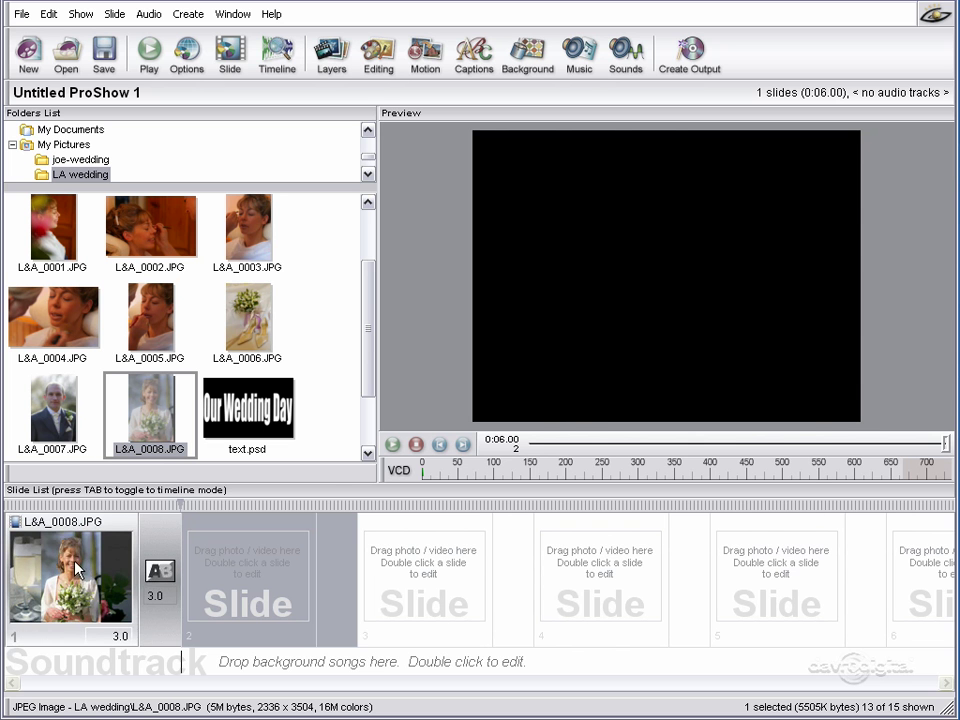
double_click(78, 568)
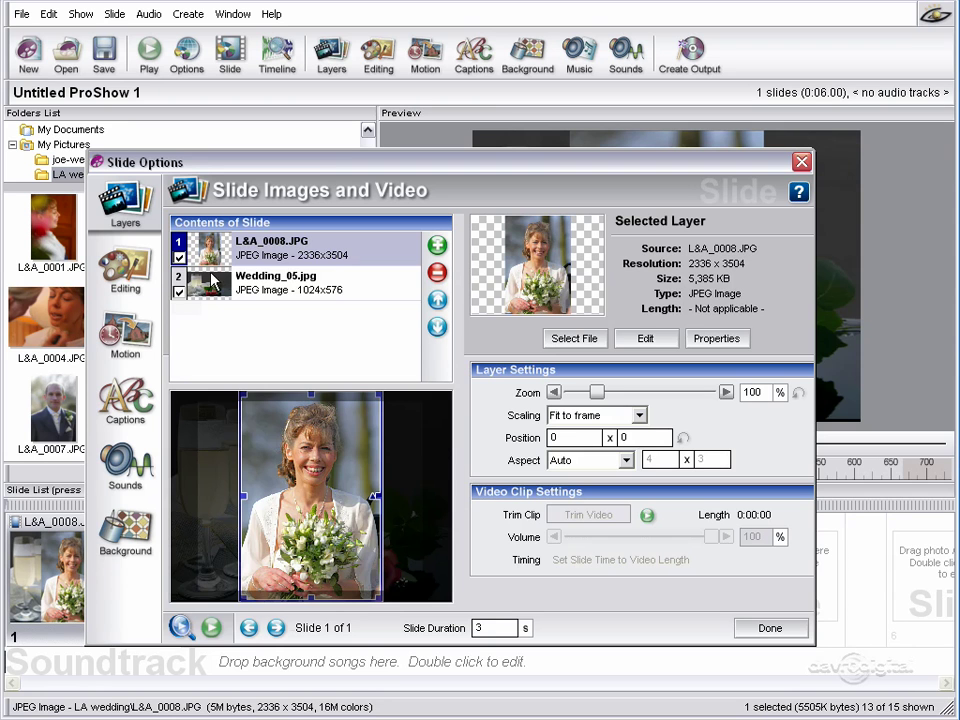
left_click(184, 291)
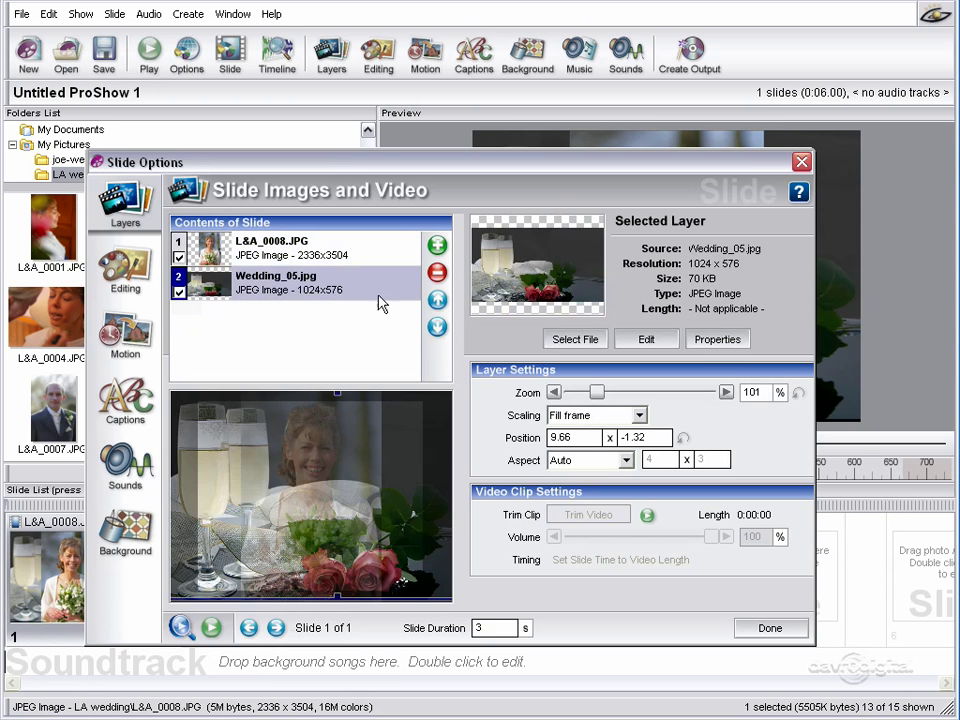
left_click(437, 299)
left_click(435, 329)
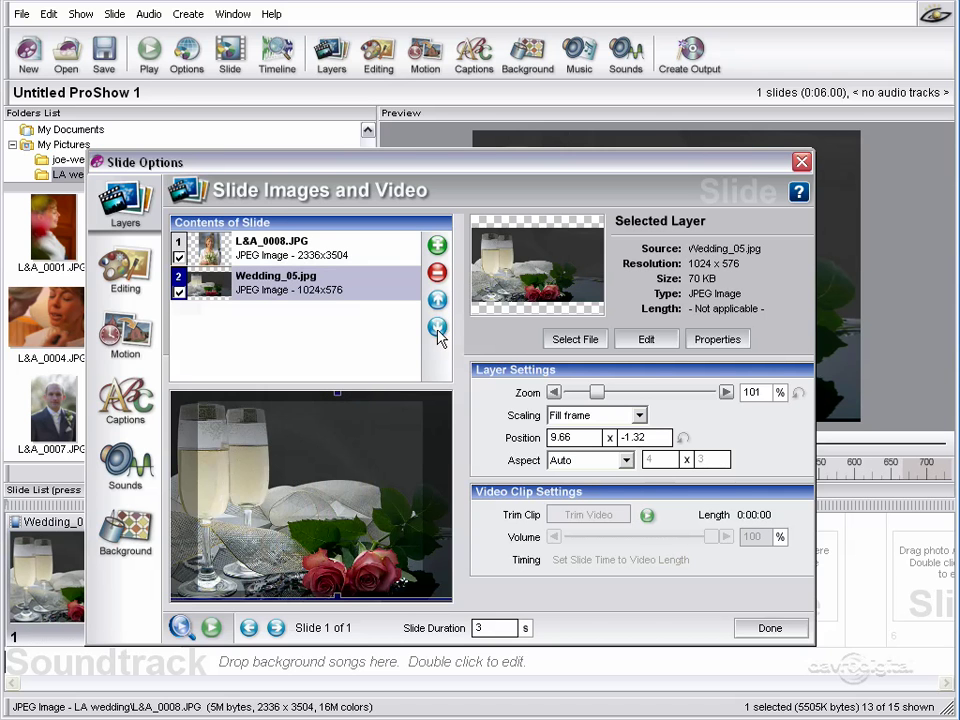
left_click(125, 330)
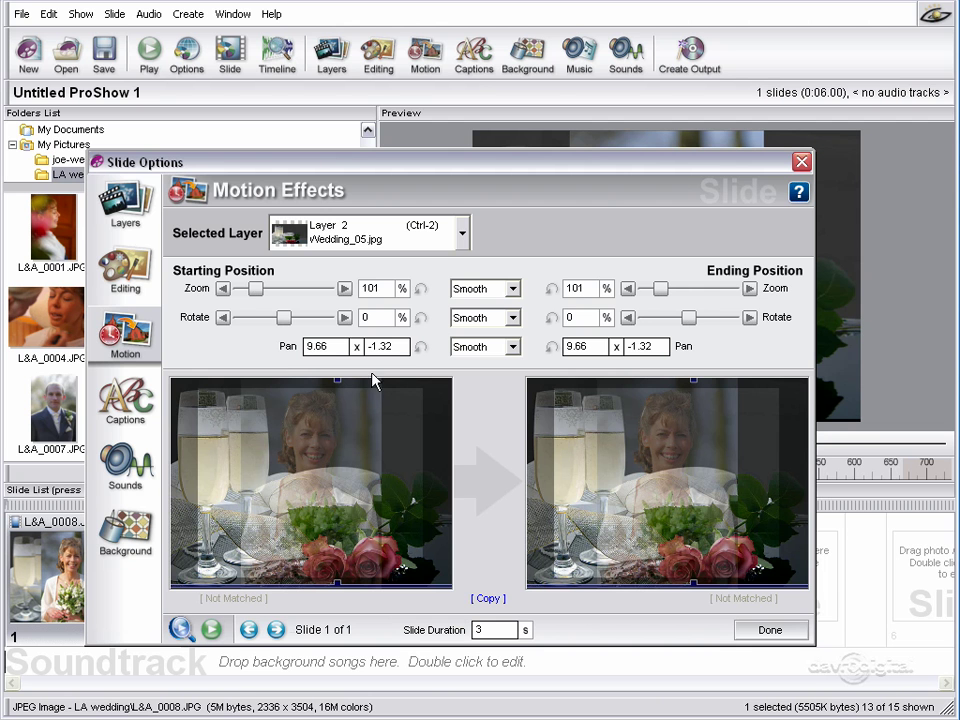
- Zoom the bride photo layer from 50% at the upper right to 64% near the middle
left_click(461, 236)
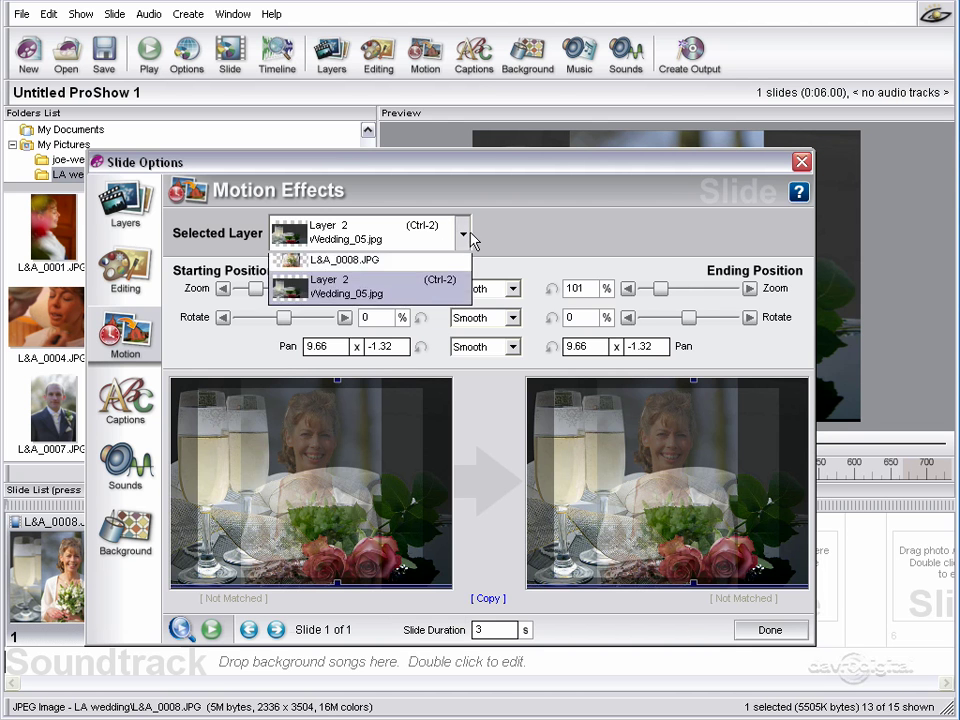
left_click(432, 265)
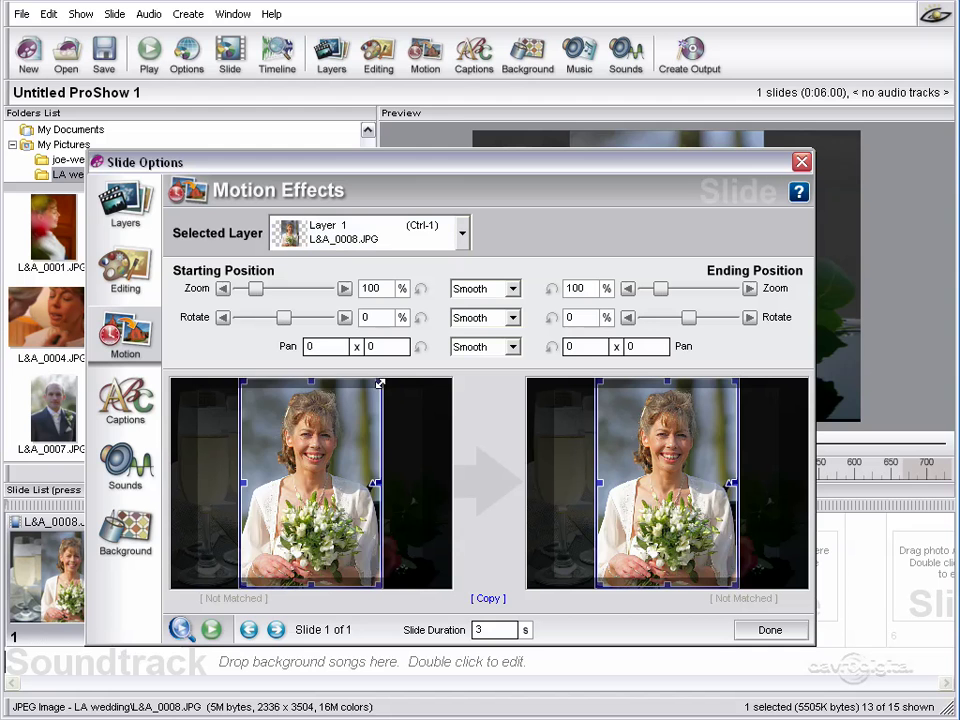
left_click_drag(376, 385, 313, 480)
left_click_drag(276, 530, 391, 434)
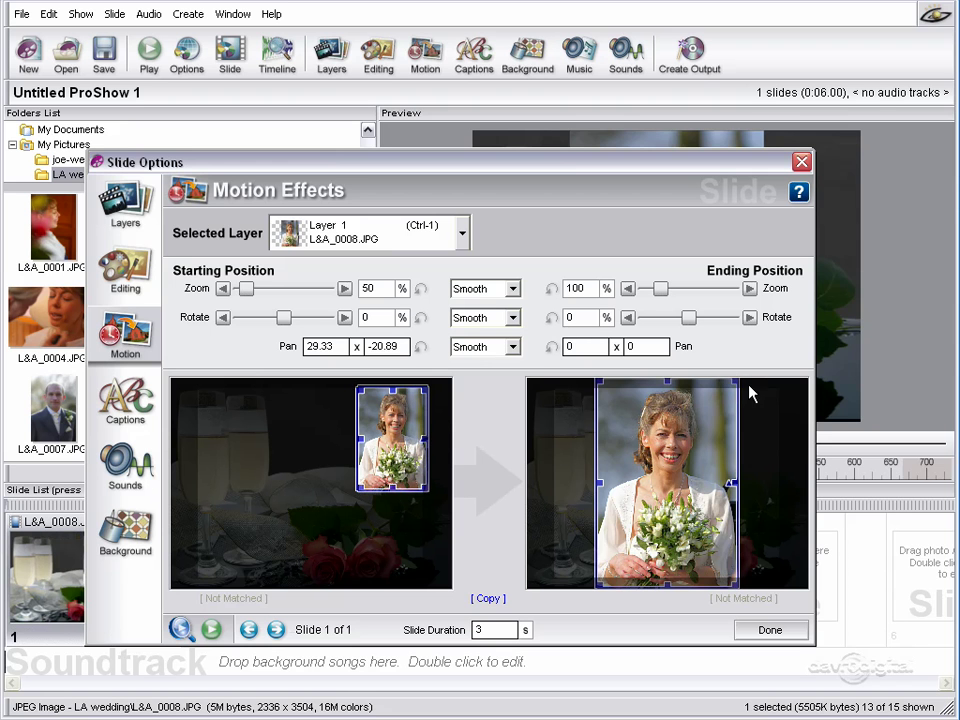
left_click_drag(736, 379, 686, 430)
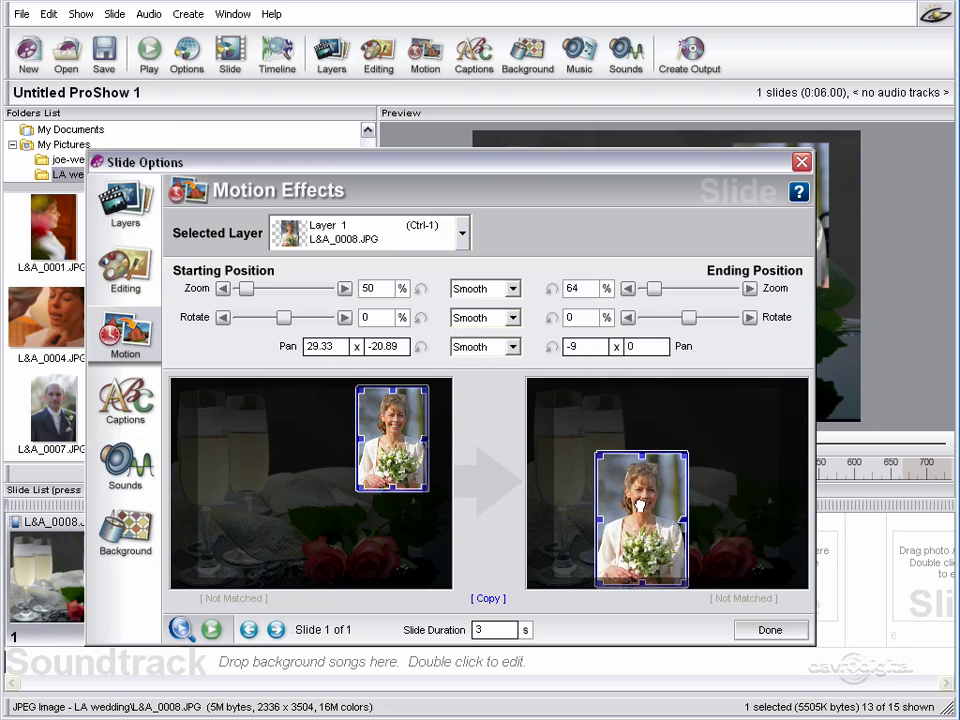
left_click_drag(640, 494, 688, 462)
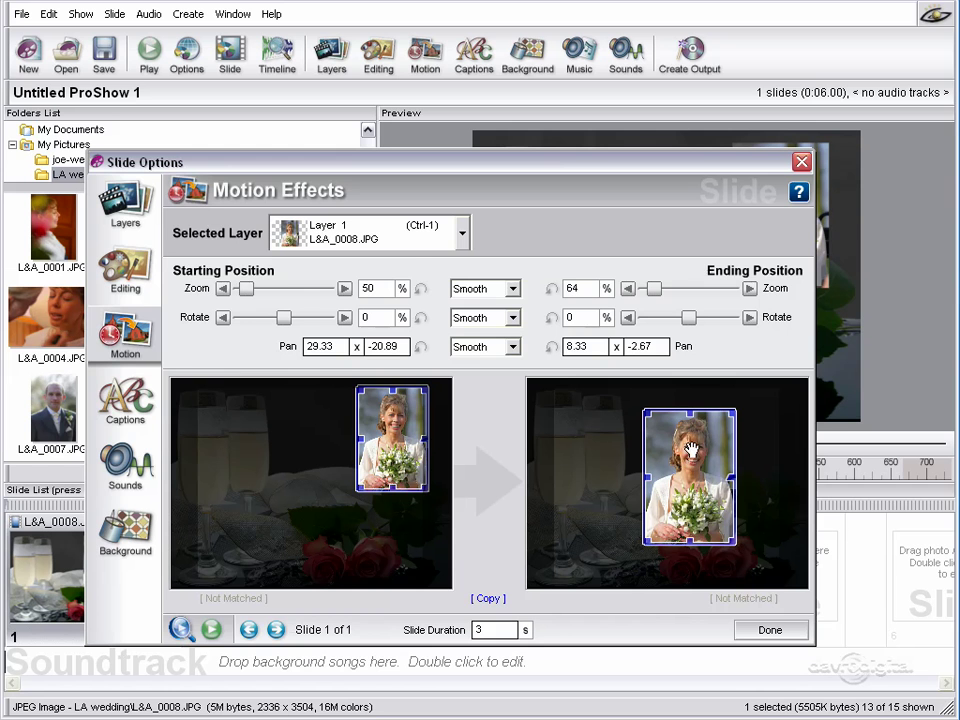
- Give the bride photo a white outline
left_click(125, 268)
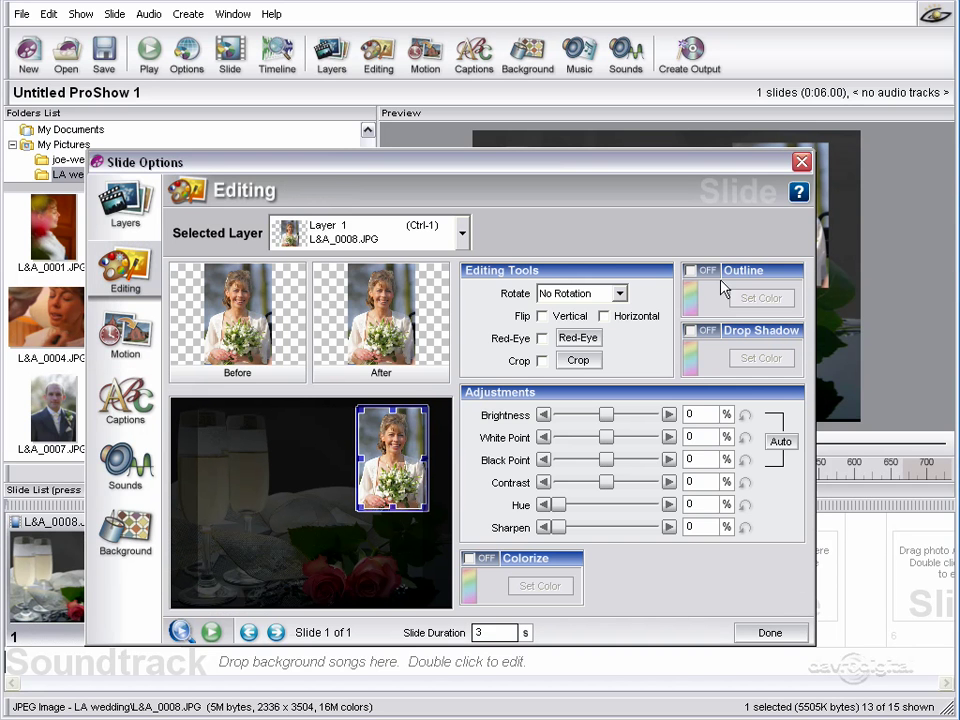
left_click(690, 271)
left_click(762, 298)
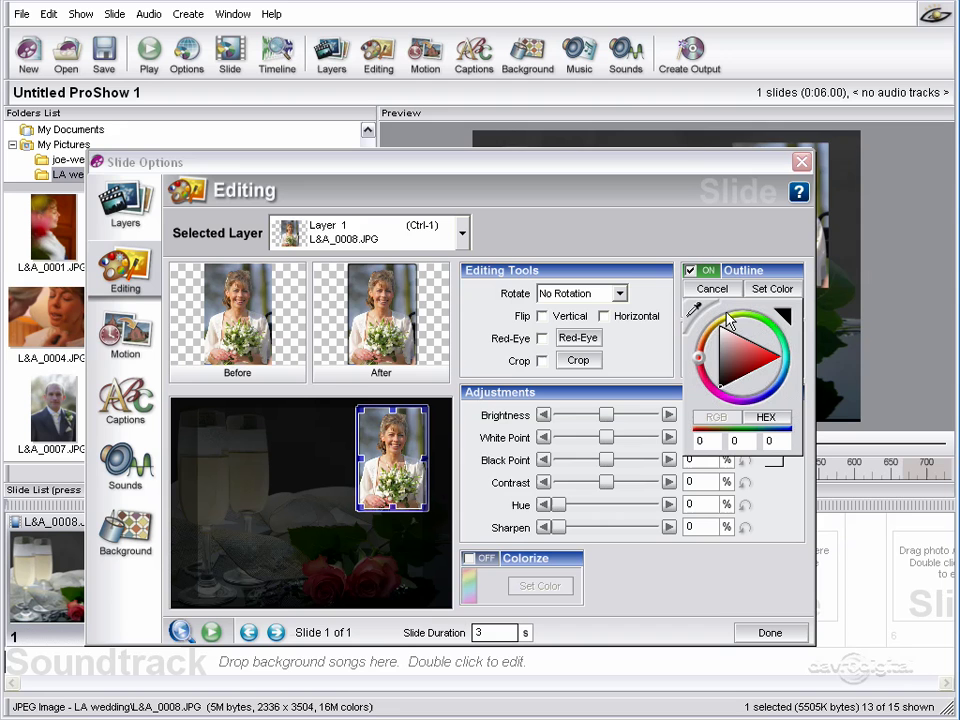
left_click_drag(722, 333, 720, 328)
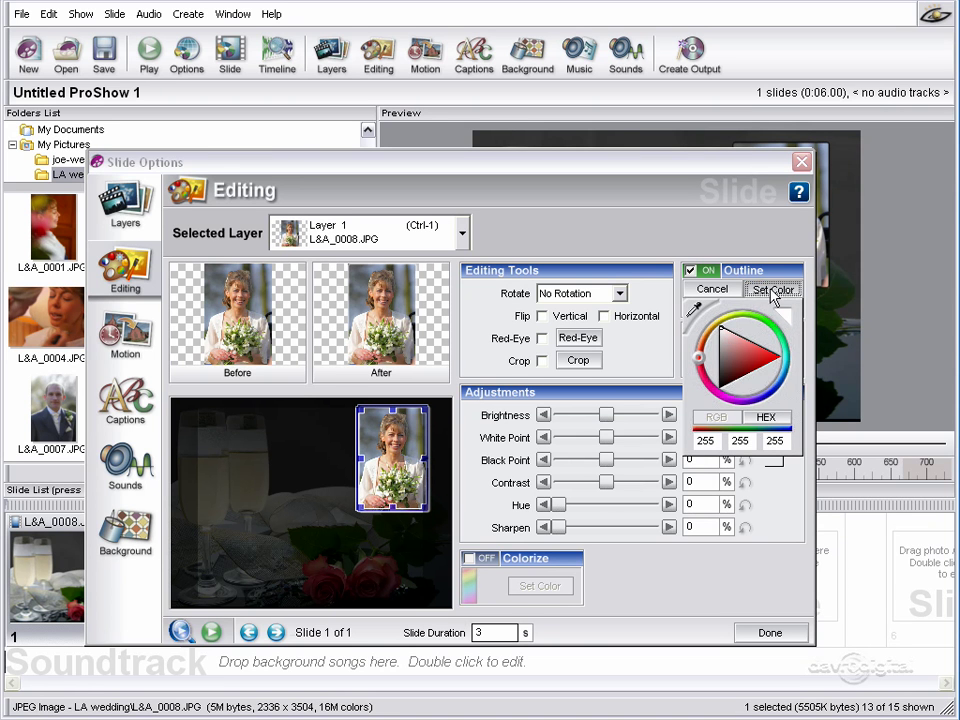
left_click(771, 290)
- Add a black drop shadow to the bride photo and close the slide settings
left_click(690, 330)
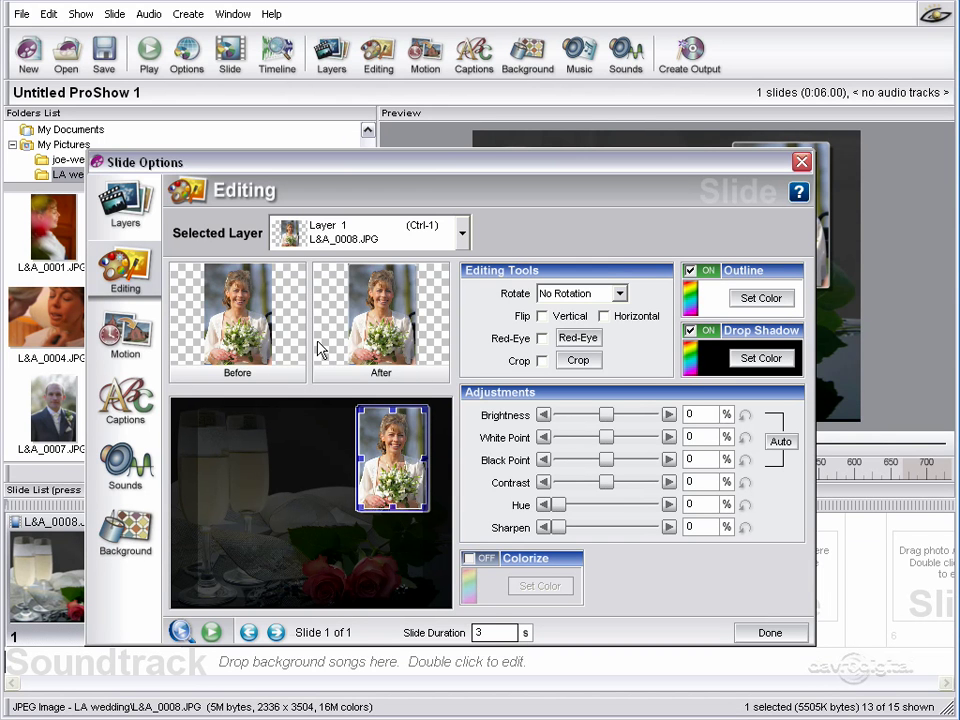
left_click(758, 358)
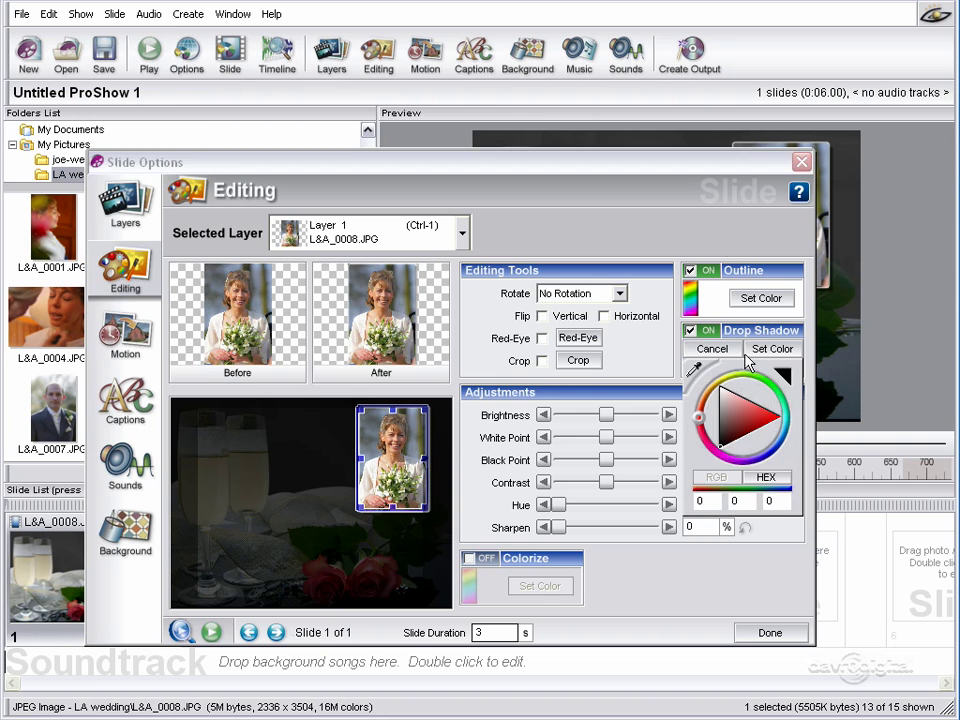
left_click(766, 348)
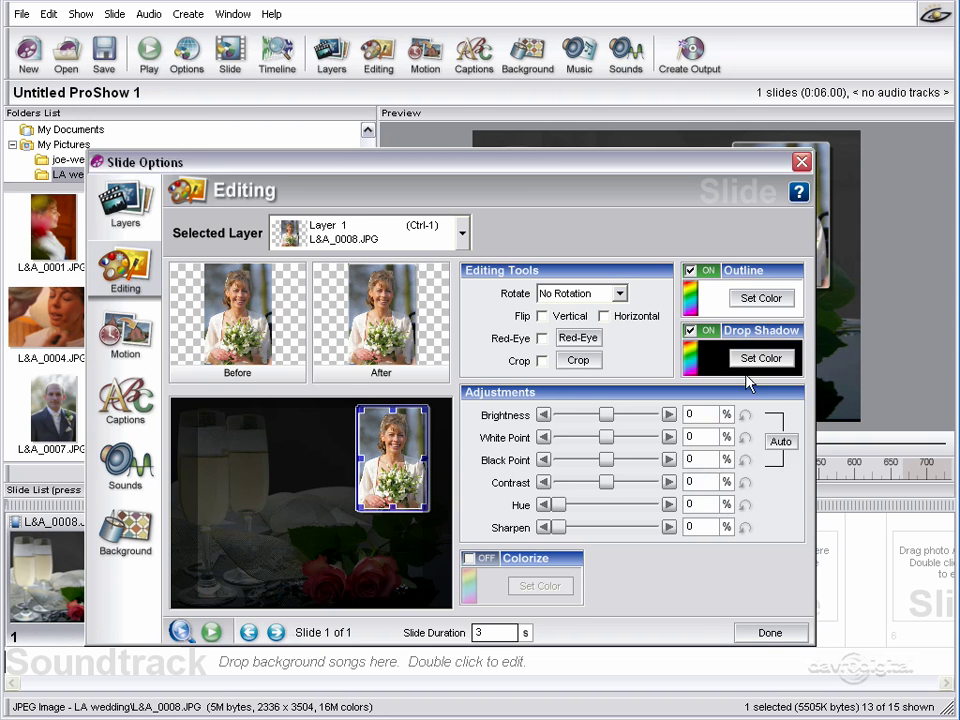
left_click(766, 633)
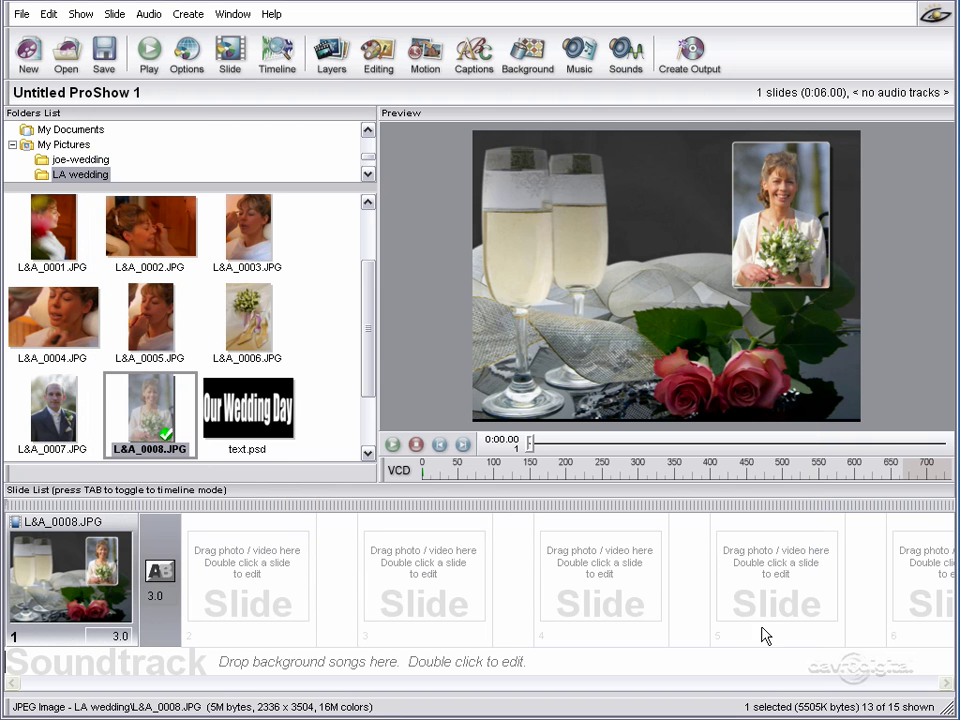
left_click(393, 445)
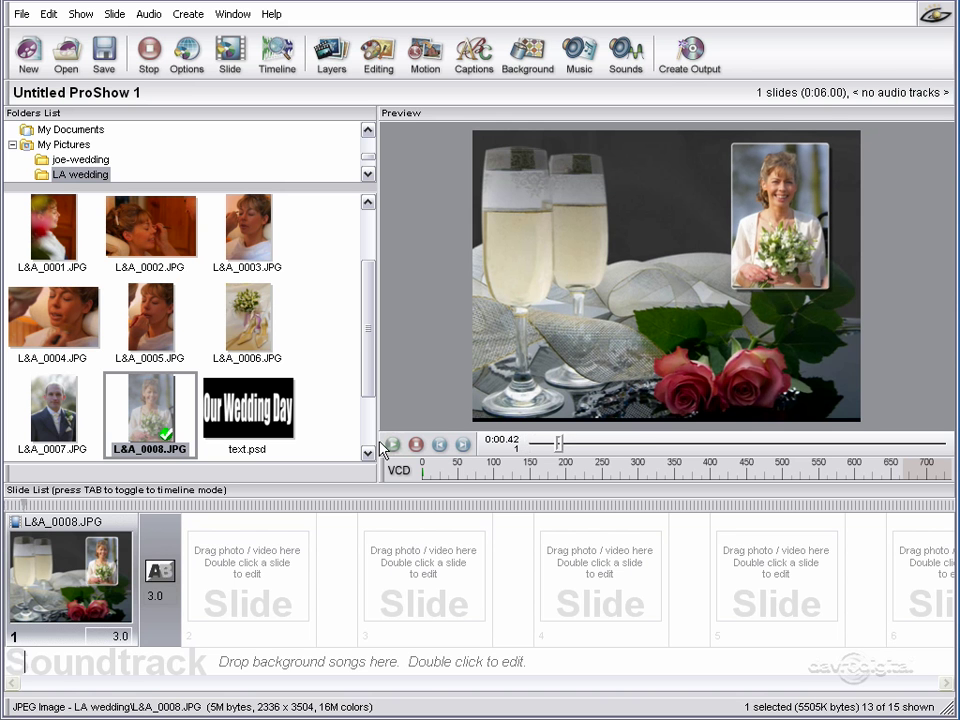